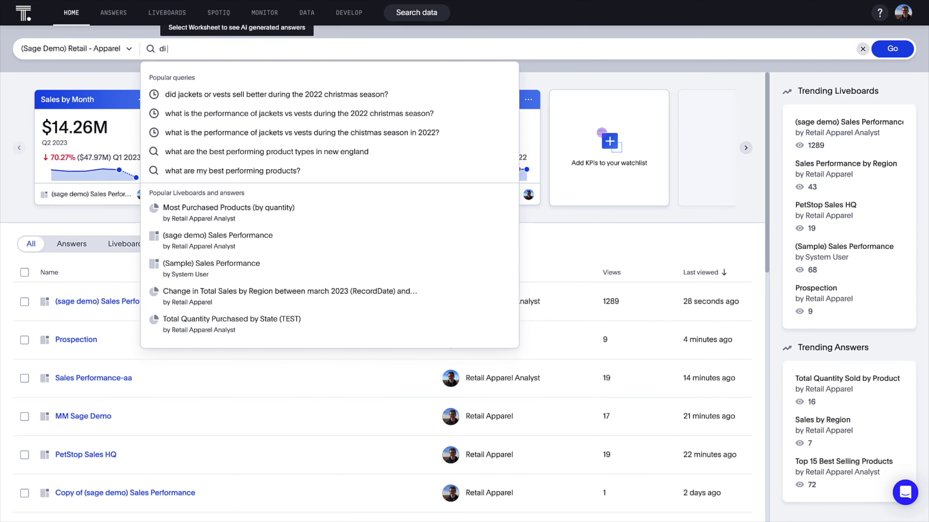
Ask 'did jackets or vests sell better during the 2022 christmas season?' and review the Top Selling Products result.
type("ackets or vests sell")
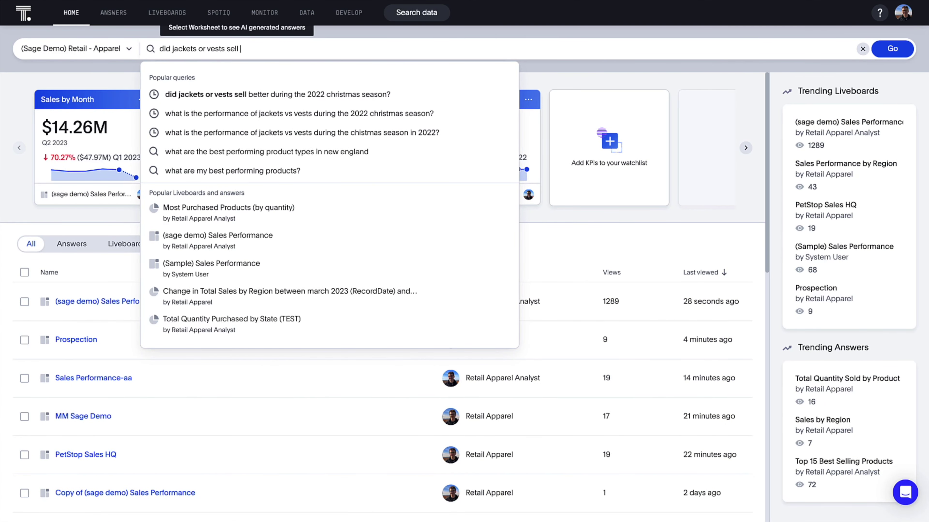
type(" better during the 2022 christmas s")
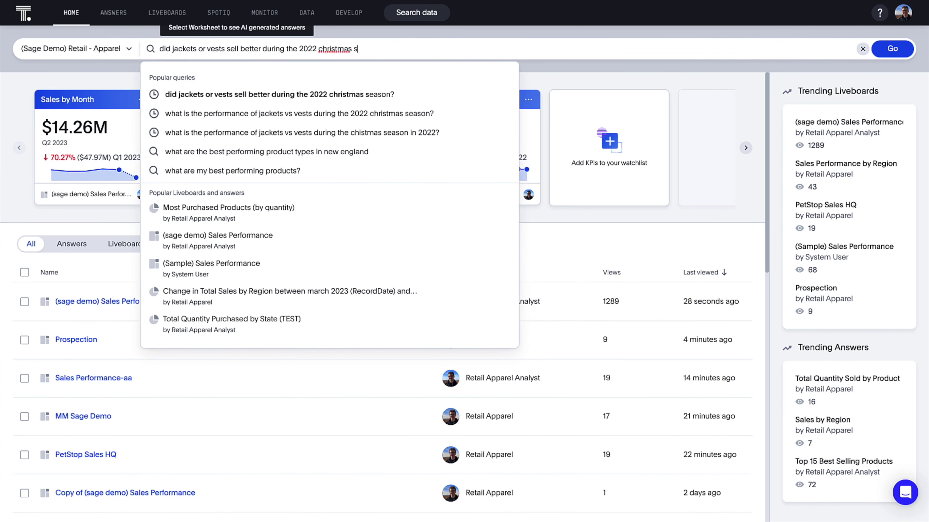
type("eason?")
key("Return")
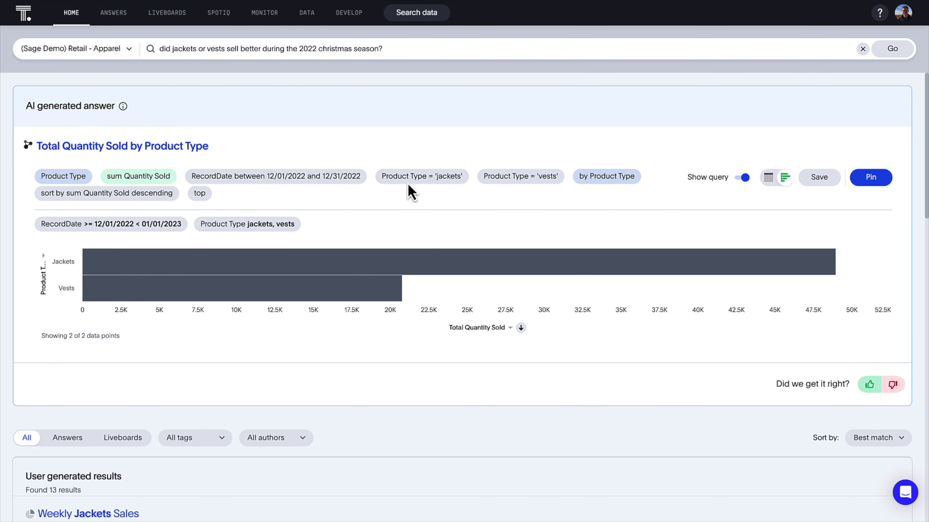
mouse_move(405, 272)
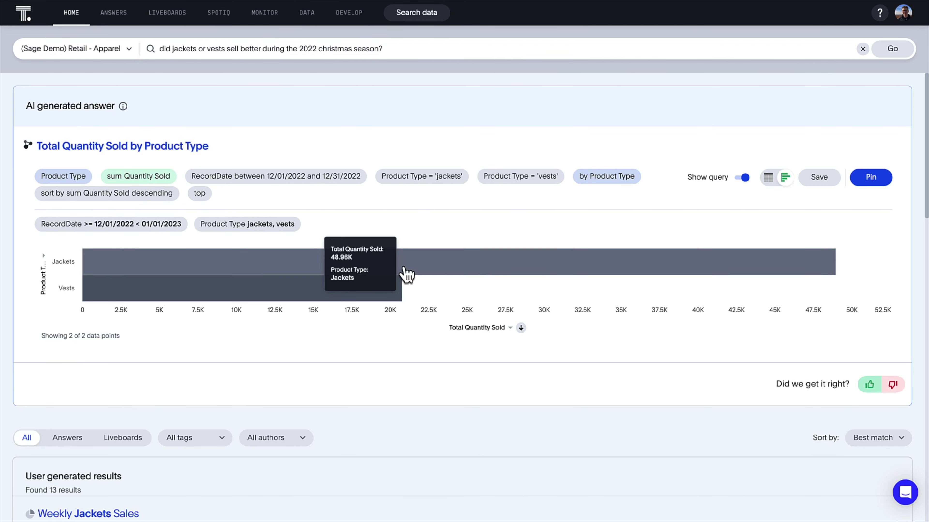
scroll(401, 366, "down", 6)
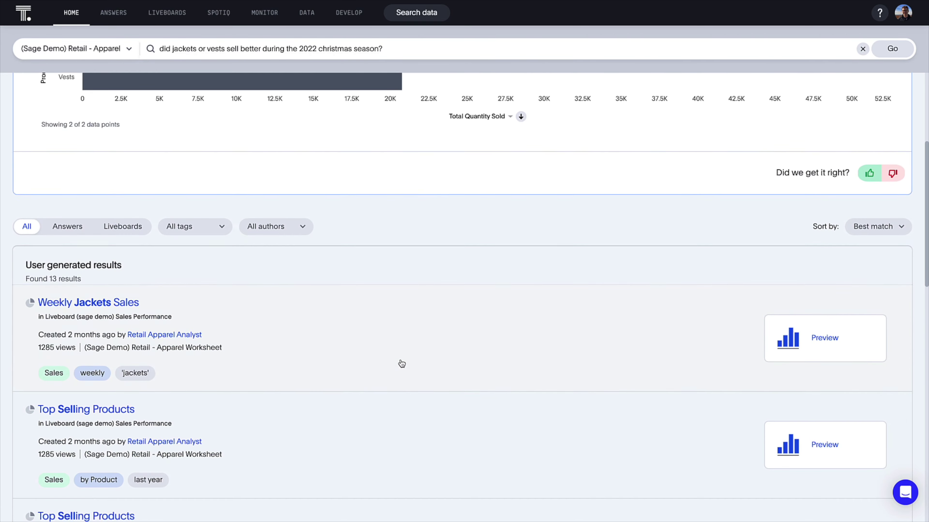
scroll(401, 363, "down", 5)
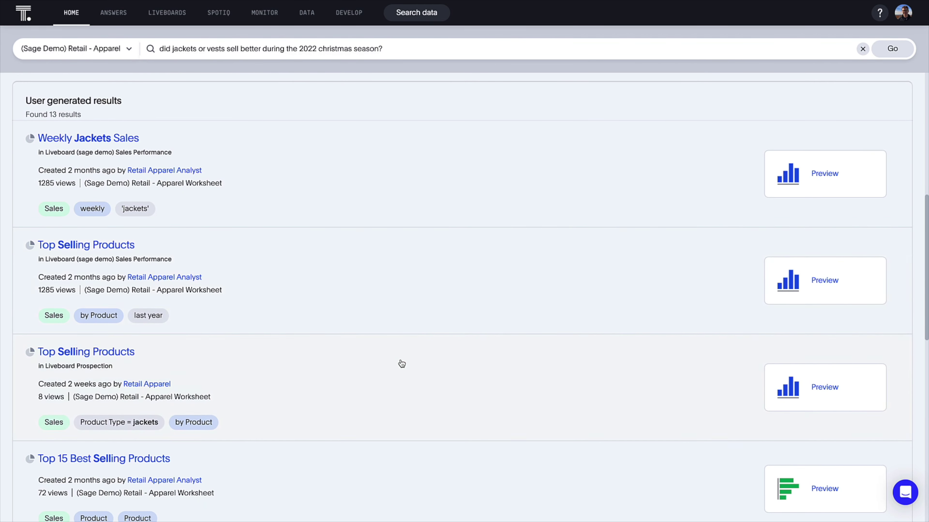
left_click(131, 248)
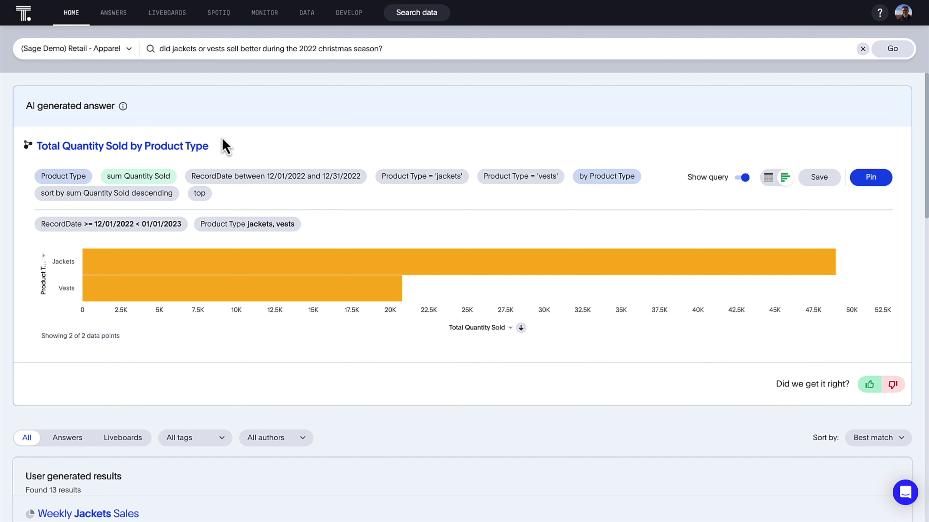
Rework the jackets-versus-vests answer query, dropping sort and top tokens and adding daily california.
left_click(193, 148)
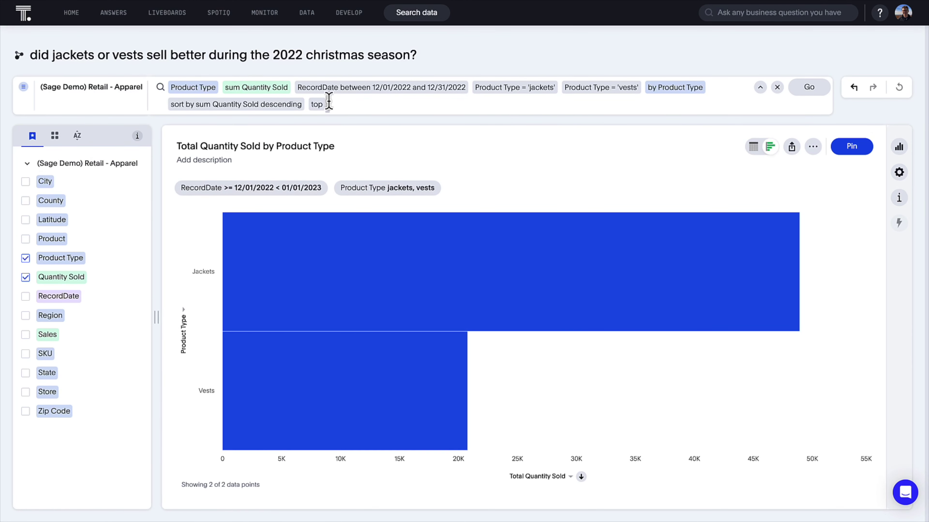
left_click(308, 104)
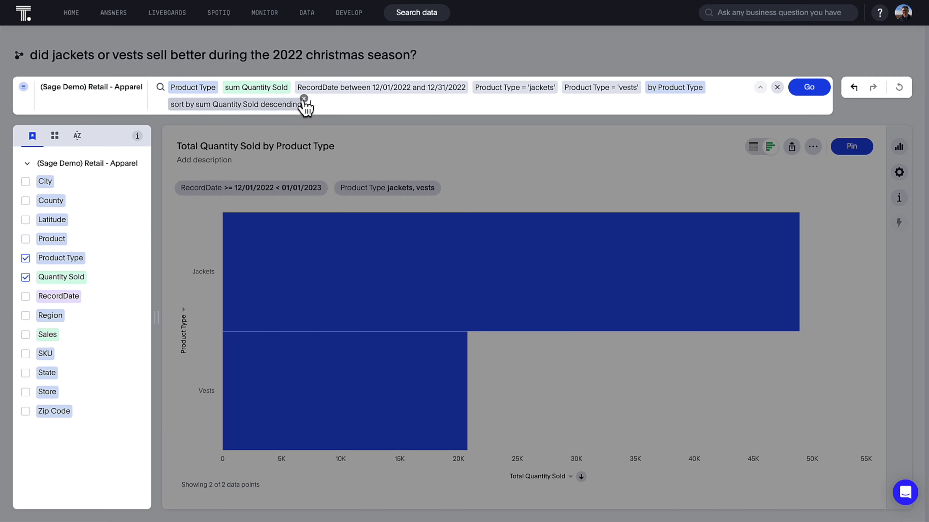
key("BackSpace")
key("BackSpace")
type("daily california")
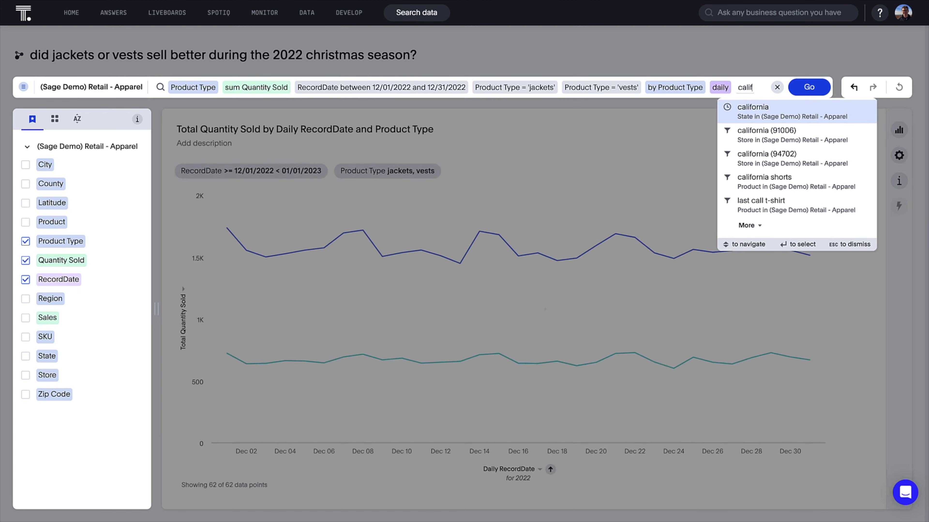
left_click(810, 90)
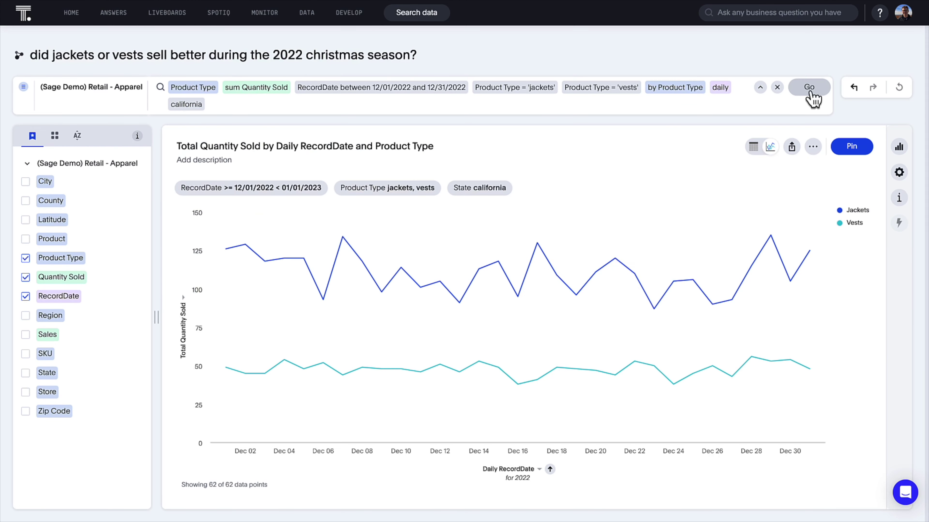
Drill down the Dec 29 Jackets data point by SKU.
right_click(770, 242)
left_click(795, 291)
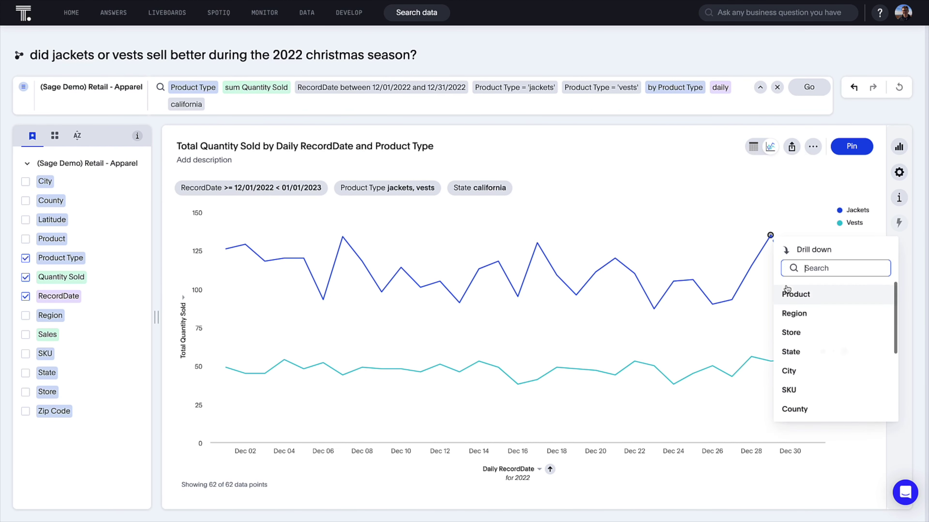
left_click(789, 390)
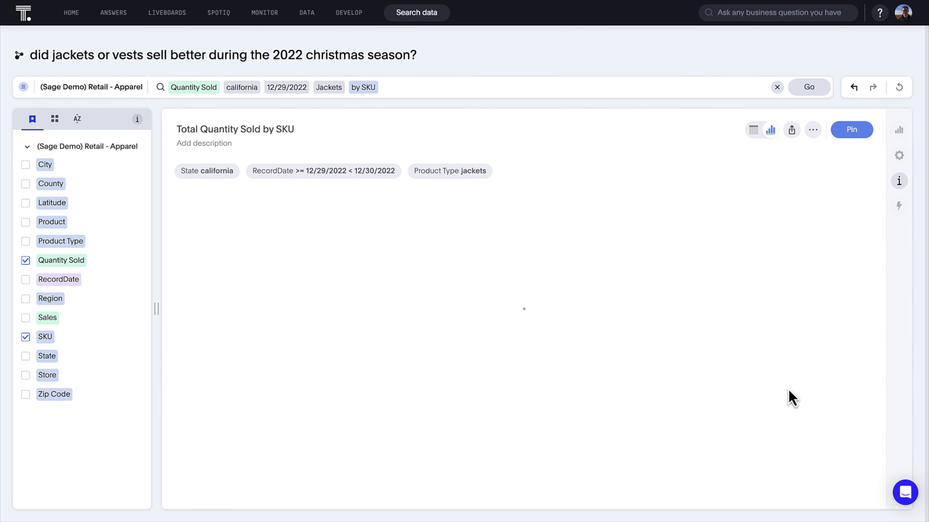
mouse_move(790, 398)
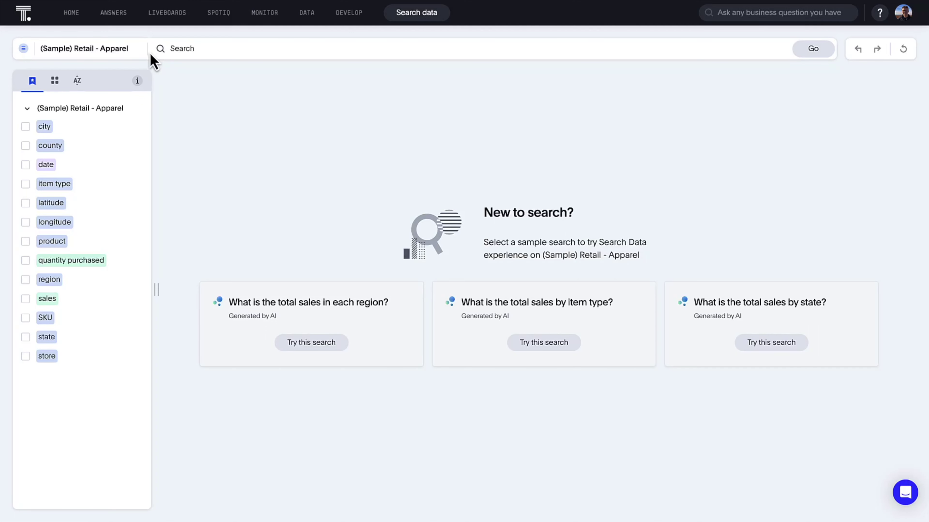
Switch the data source to the (Sage Demo) Retail - Apparel worksheet.
left_click(128, 53)
left_click(376, 216)
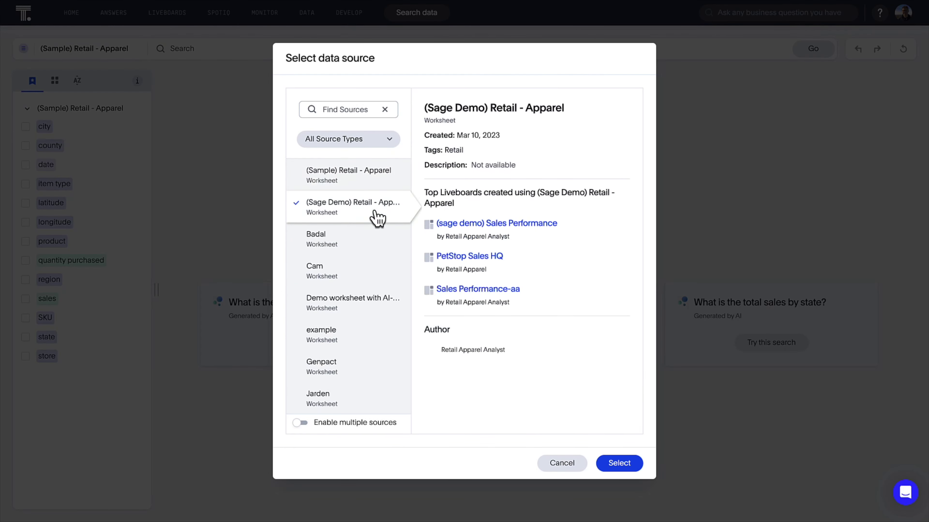
left_click(634, 462)
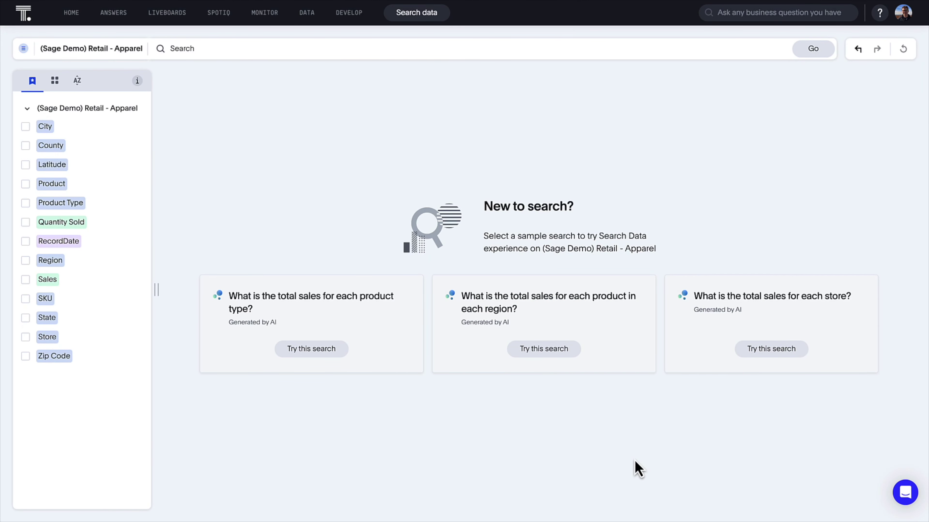
Run the sales by product and region sample search filtered to jackets and last quarter.
left_click(558, 357)
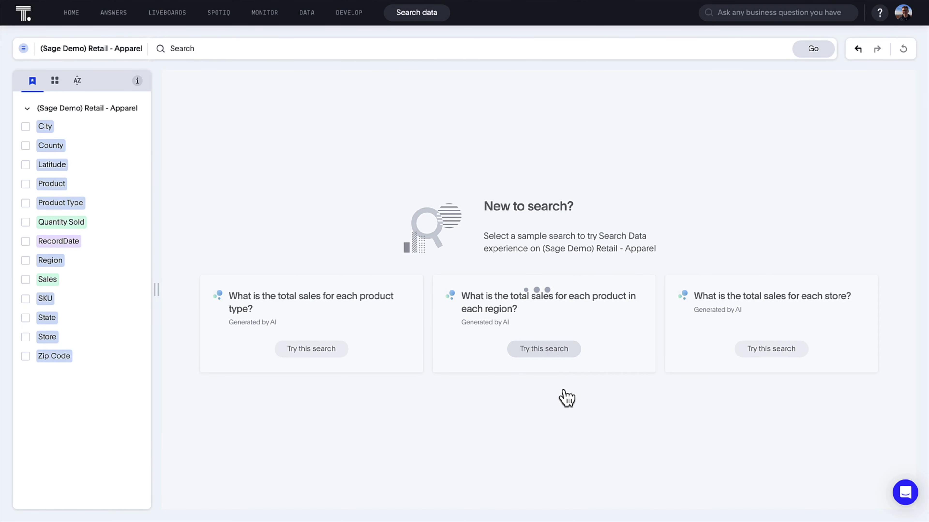
left_click(290, 83)
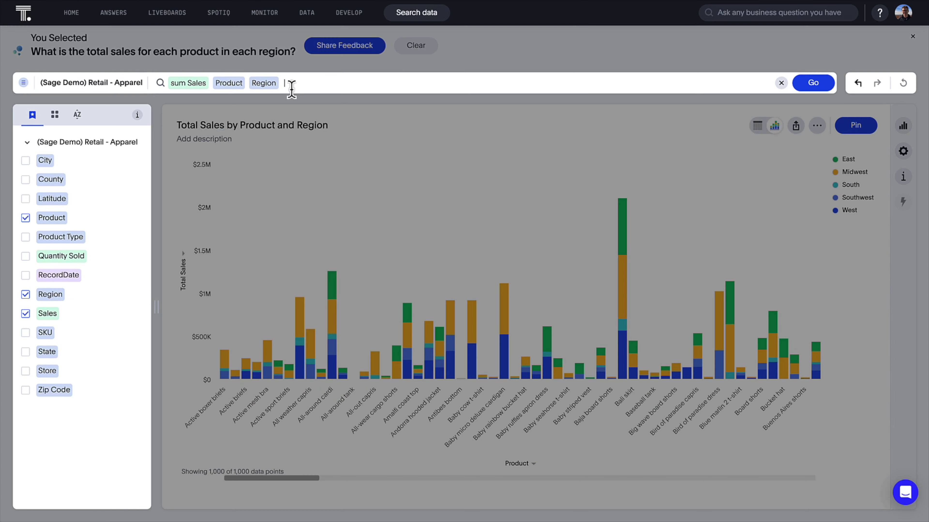
type("jackets")
key("Return")
type("last quarter")
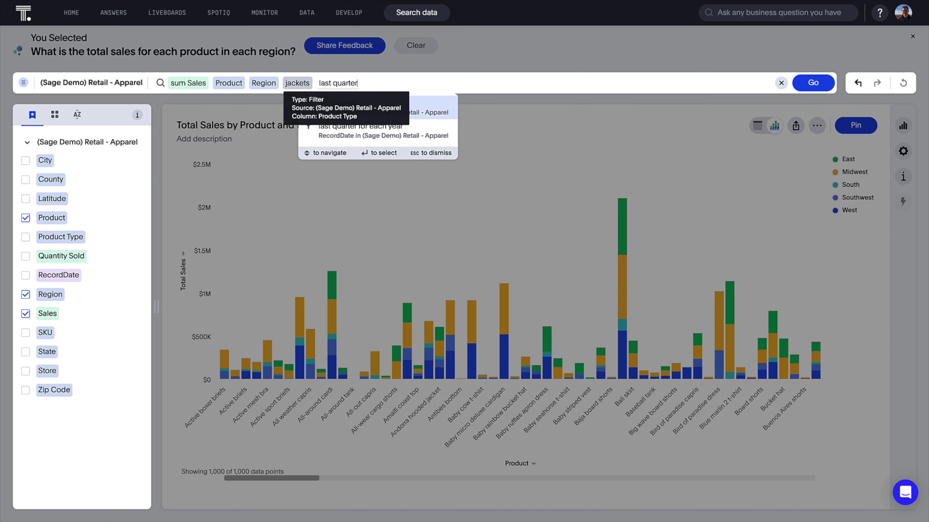
key("Return")
left_click(808, 88)
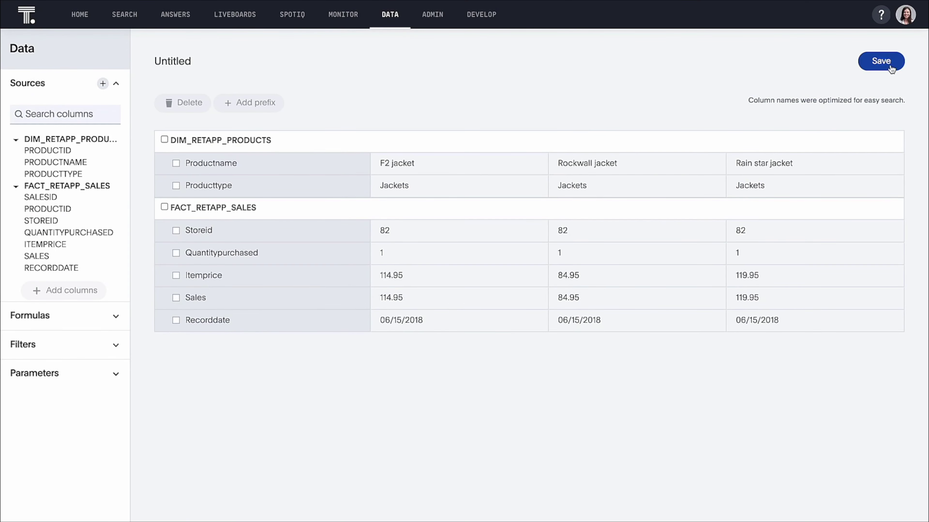
Save the worksheet as retail apparel, then edit the Inventory Planning X with Parameters worksheet.
left_click(881, 60)
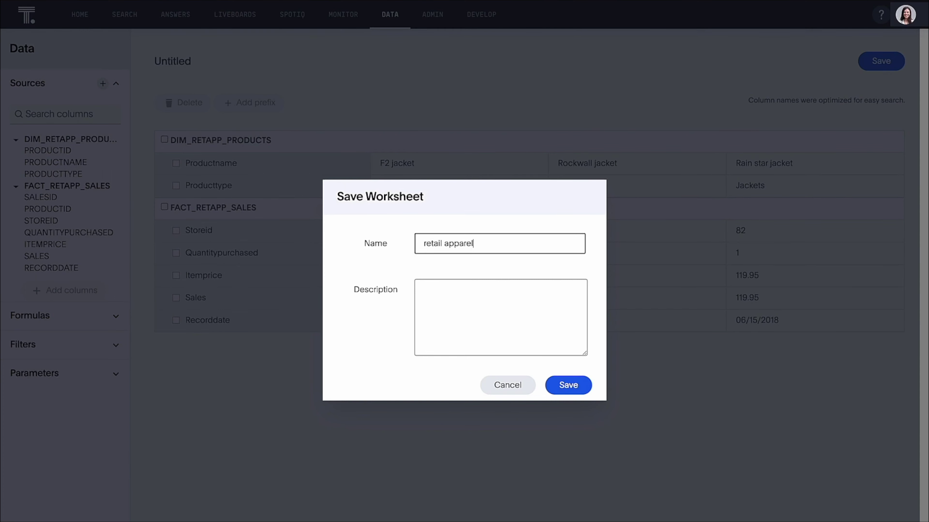
left_click(570, 385)
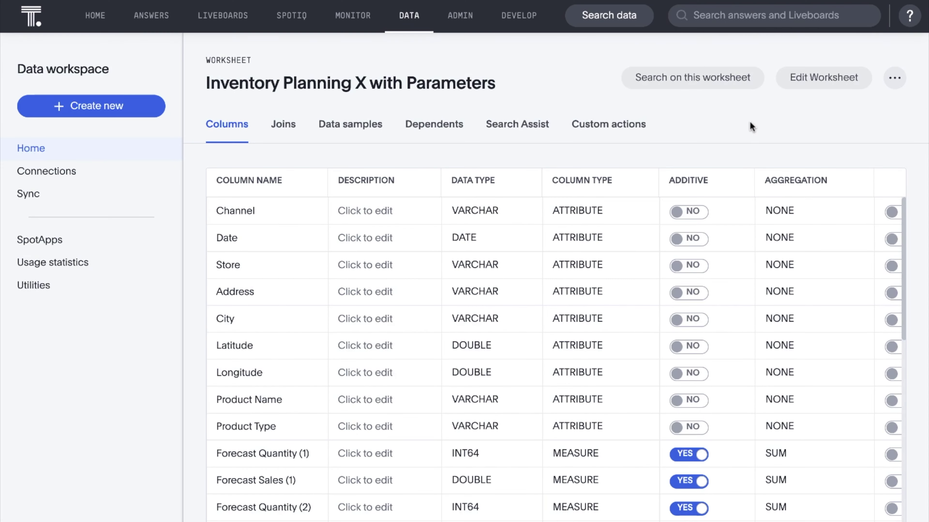
left_click(821, 76)
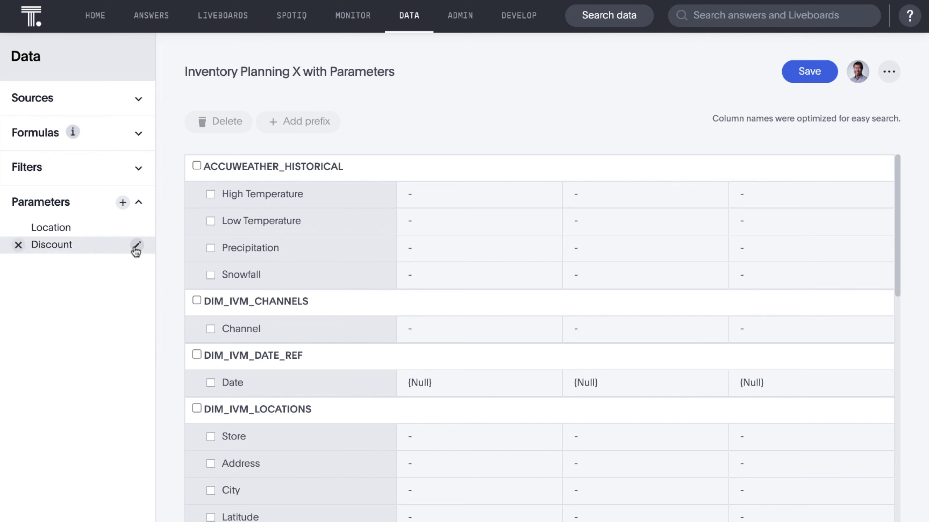
Add a 0.20 allowed value labelled 20 to the Discount parameter.
left_click(136, 245)
scroll(390, 384, "down", 2)
left_click(265, 433)
type("0.")
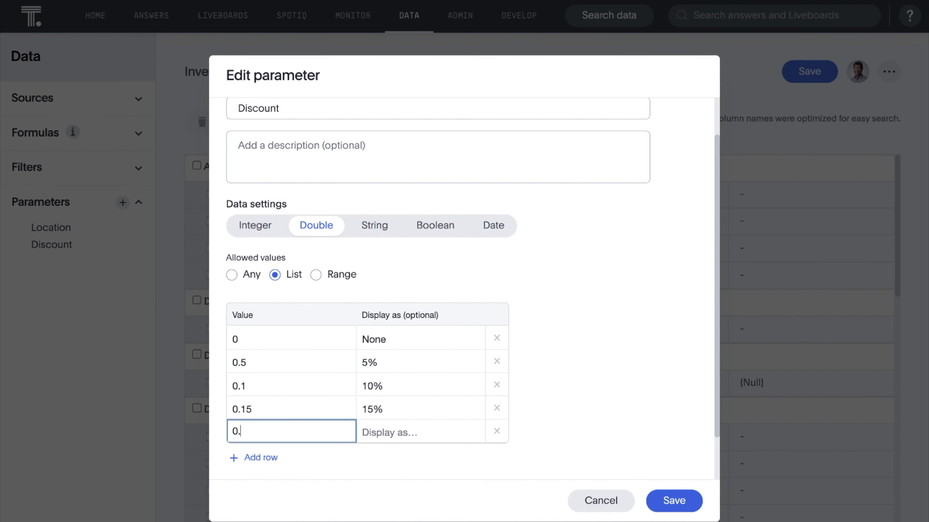
type("20")
left_click(387, 436)
type("20")
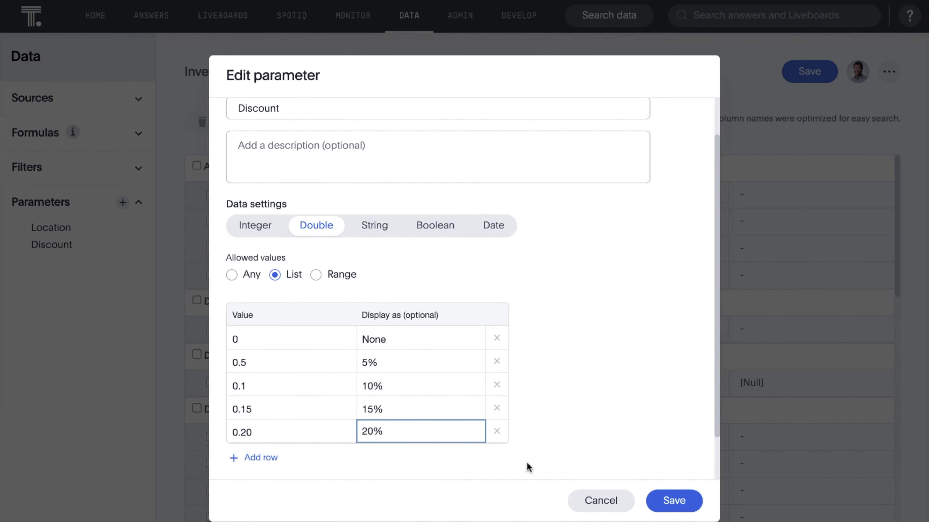
left_click(673, 500)
Append '* (1- discount )' to the Discounted Forecast formula and save the worksheet.
left_click(138, 134)
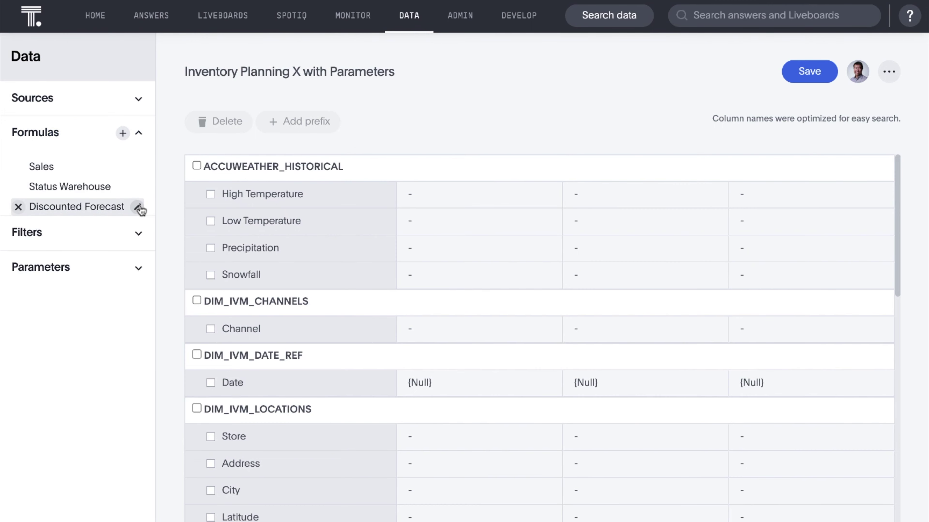
left_click(139, 207)
type("*")
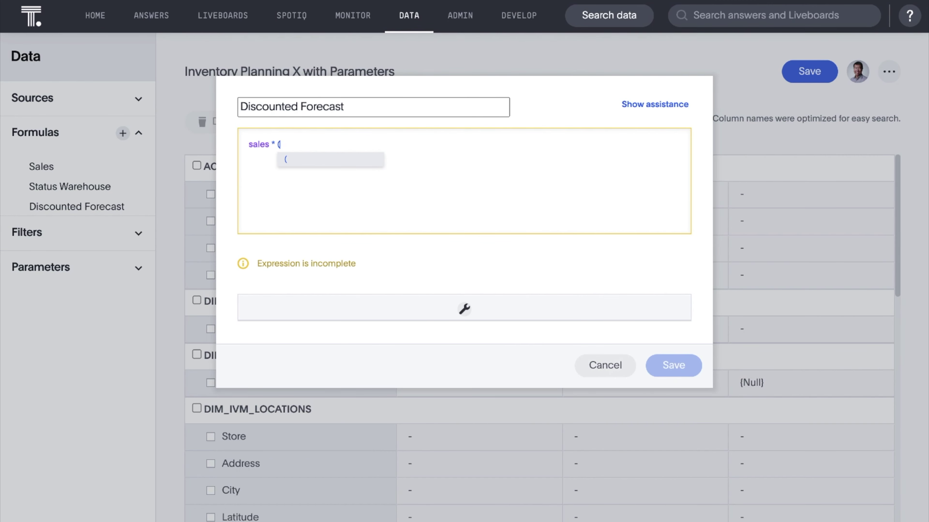
type(" (1- discount )")
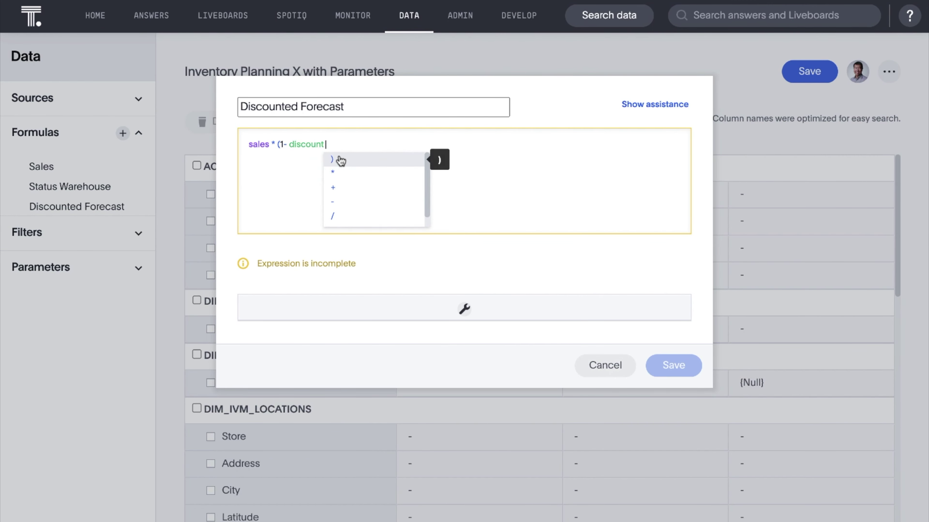
left_click(661, 359)
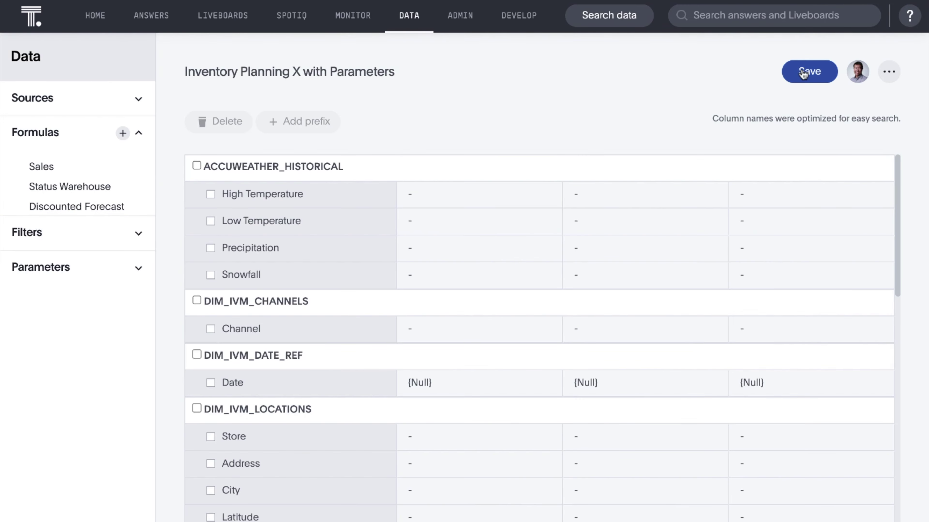
left_click(803, 71)
Search Discounted Forecast by Product Type to build a bar chart.
left_click(702, 75)
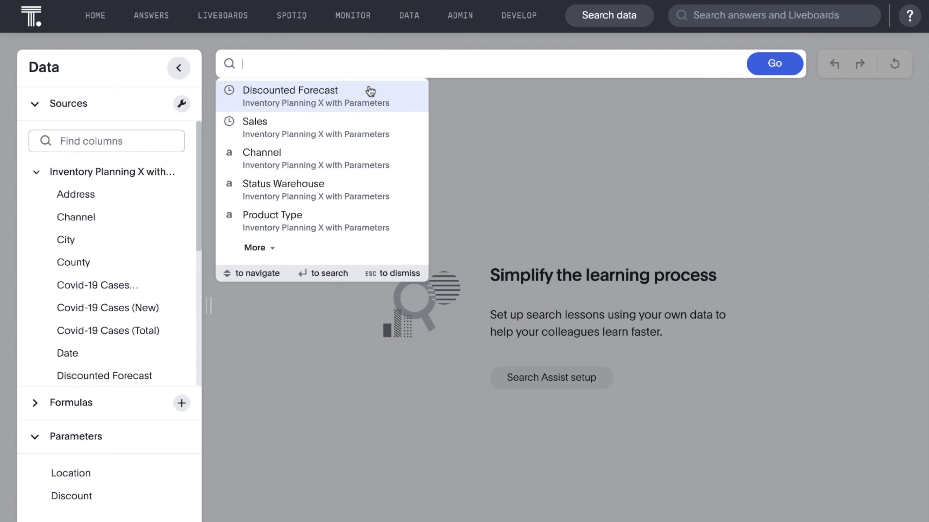
left_click(388, 96)
left_click(389, 97)
left_click(754, 68)
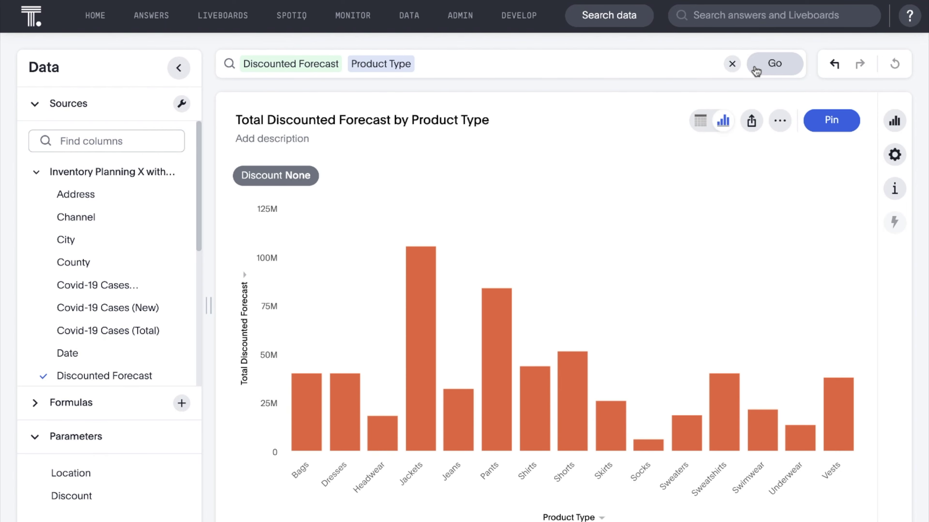
Apply a 15% Discount parameter value, then change it to 20%.
left_click(274, 175)
left_click(348, 341)
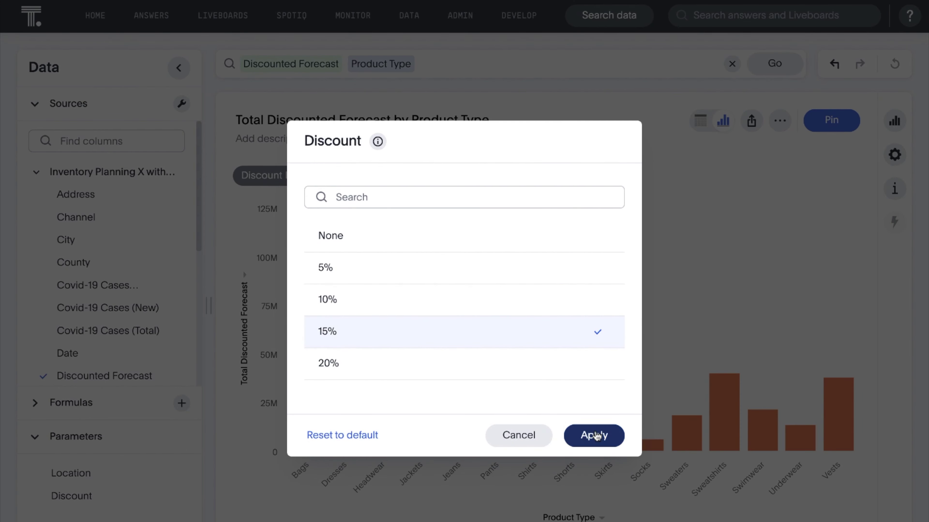
left_click(594, 435)
left_click(271, 177)
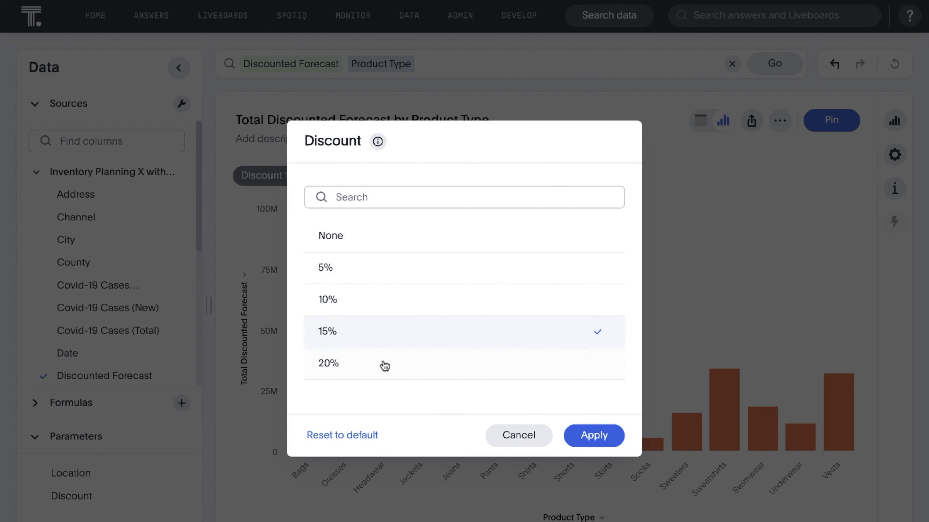
left_click(388, 370)
left_click(593, 434)
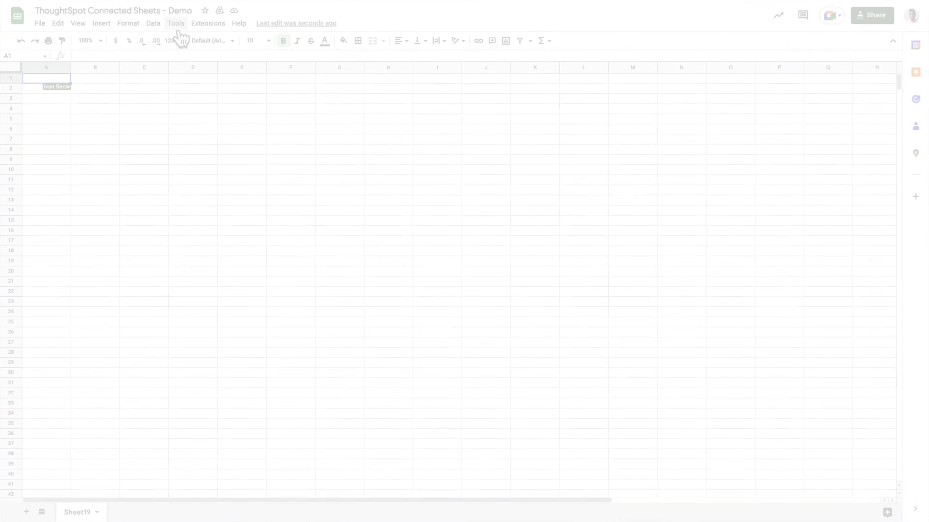
Start ThoughtSpot Connected Sheets Get data and authorize the add-on with a Google account.
left_click(204, 23)
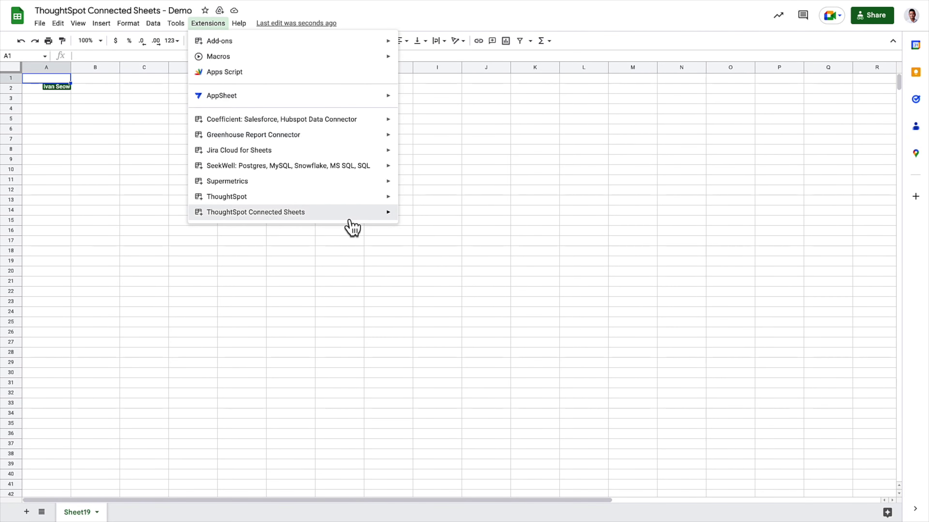
mouse_move(379, 224)
left_click(420, 224)
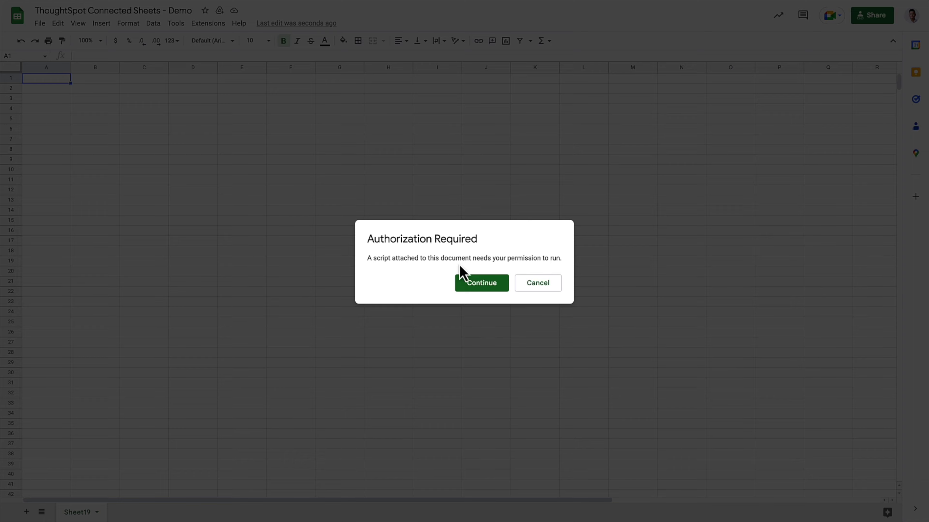
left_click(485, 285)
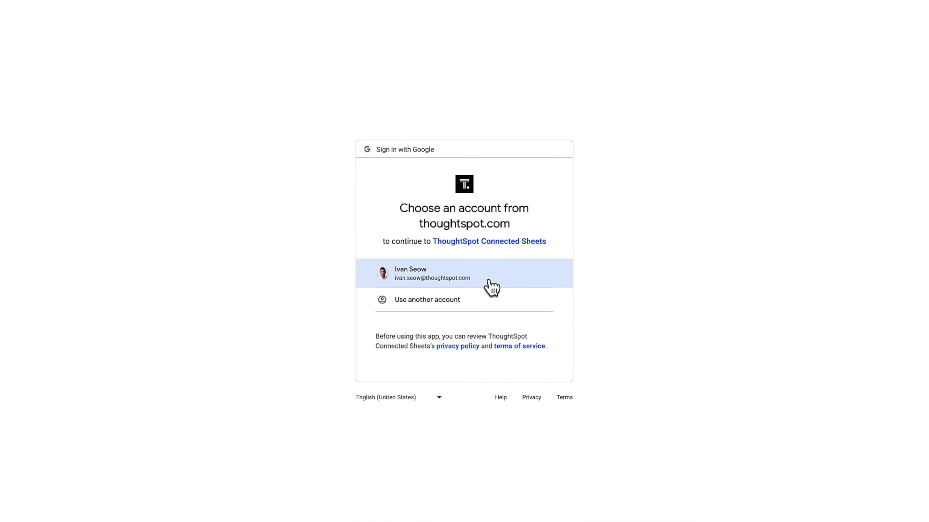
left_click(490, 278)
left_click(522, 427)
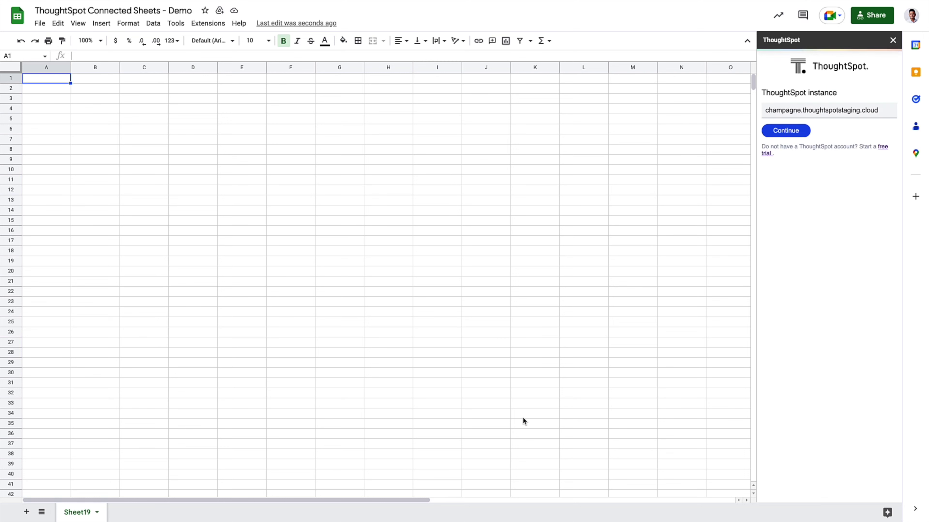
Connect to ThoughtSpot and choose (Sample) Retail - Apparel as the data source.
left_click(804, 131)
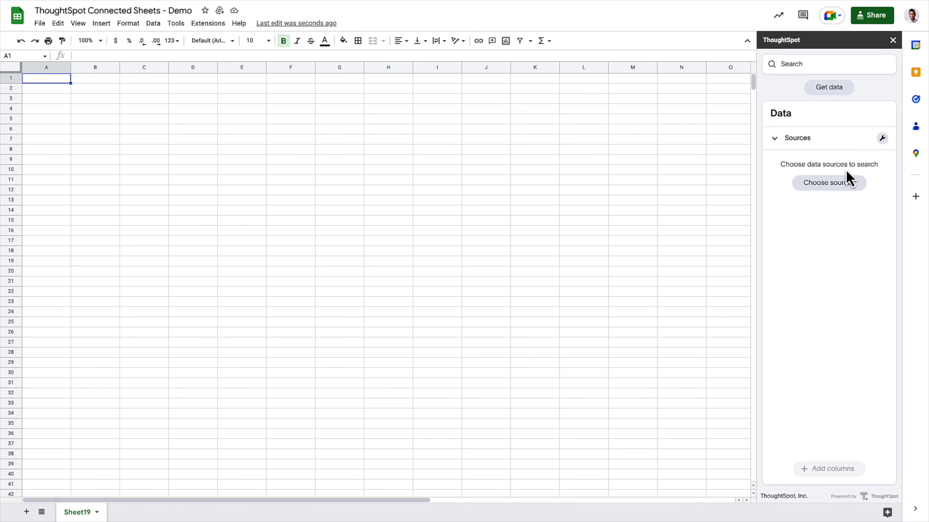
left_click(844, 181)
left_click(842, 161)
left_click(870, 470)
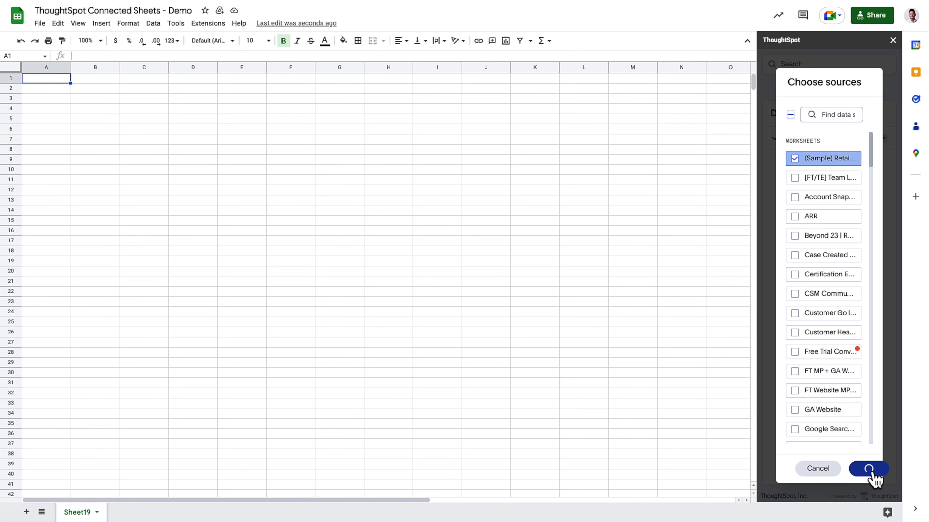
Search 'sales product date', add item type, quantity purchased and region, and pull the data into the sheet.
left_click(817, 64)
type("sales")
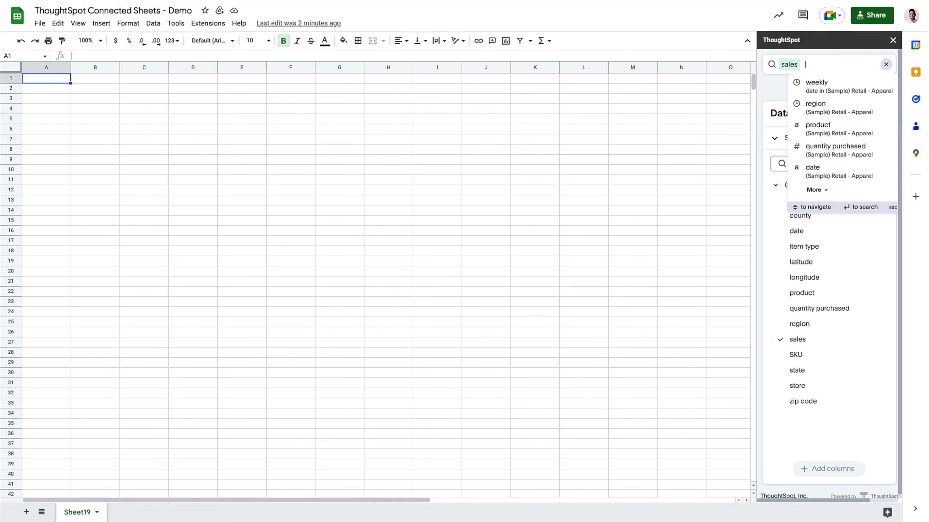
type(" product date")
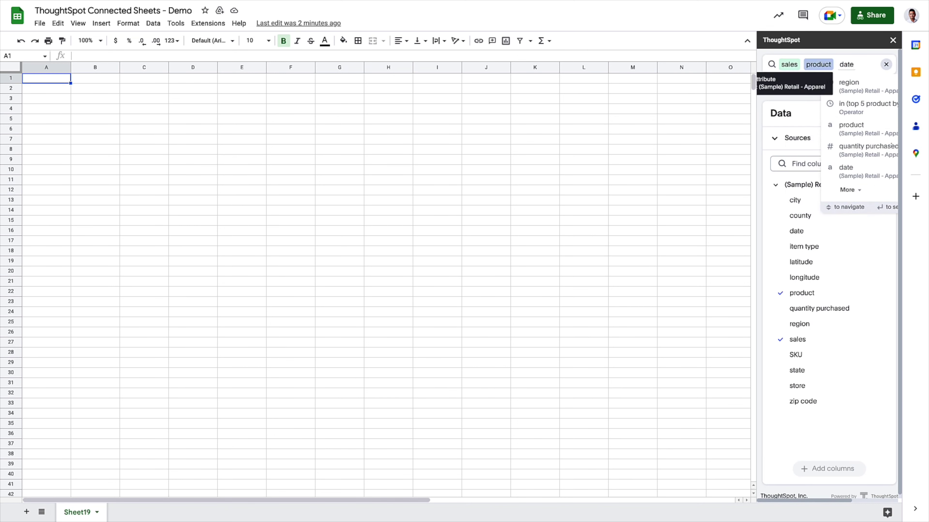
left_click(817, 252)
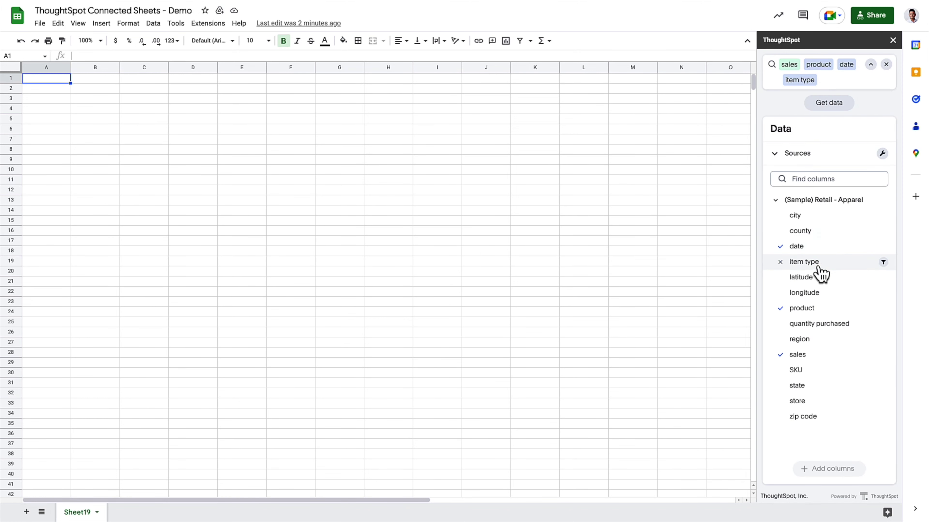
left_click(818, 327)
left_click(799, 354)
left_click(837, 139)
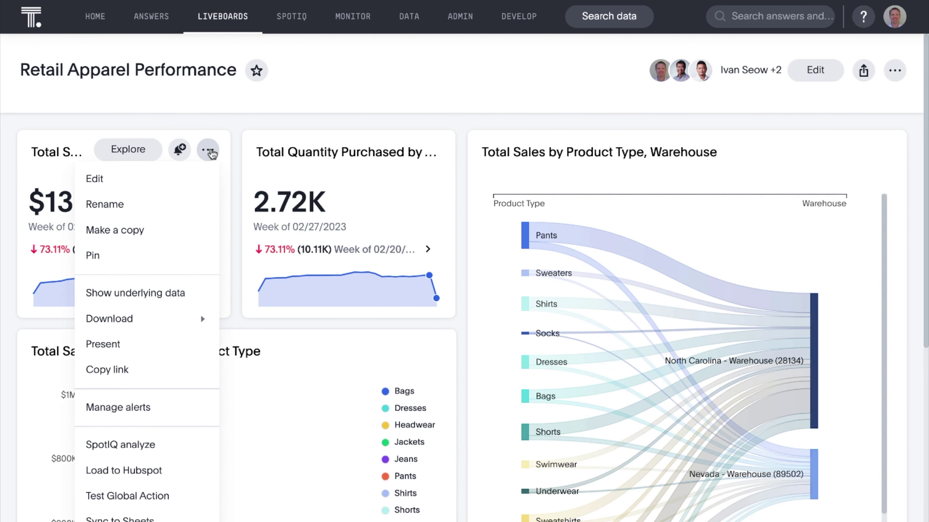
Set the Total Sales KPI to compare with Previous quarter (Same week), then save and close.
left_click(200, 175)
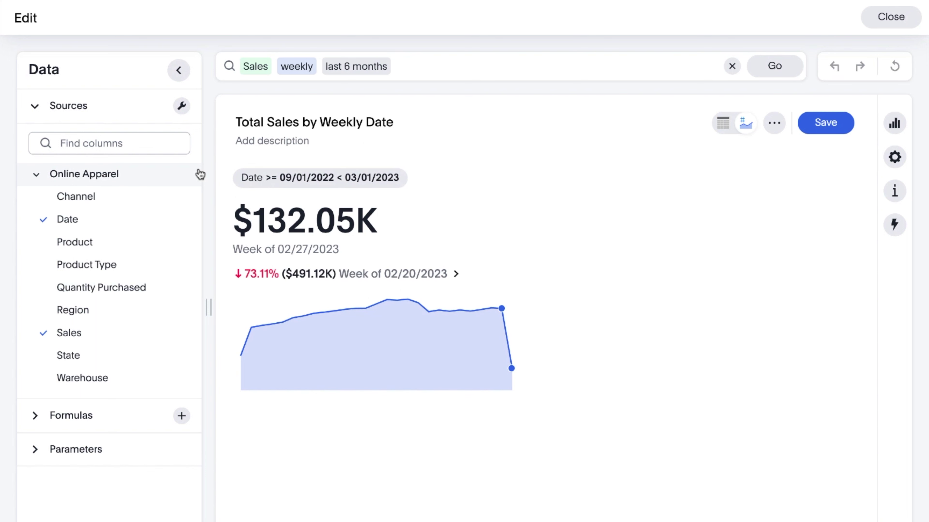
left_click(894, 157)
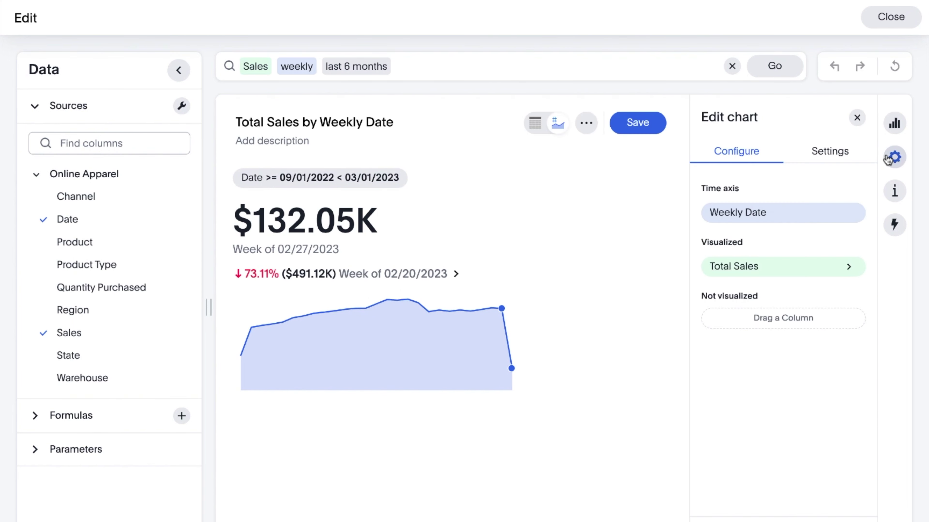
left_click(848, 155)
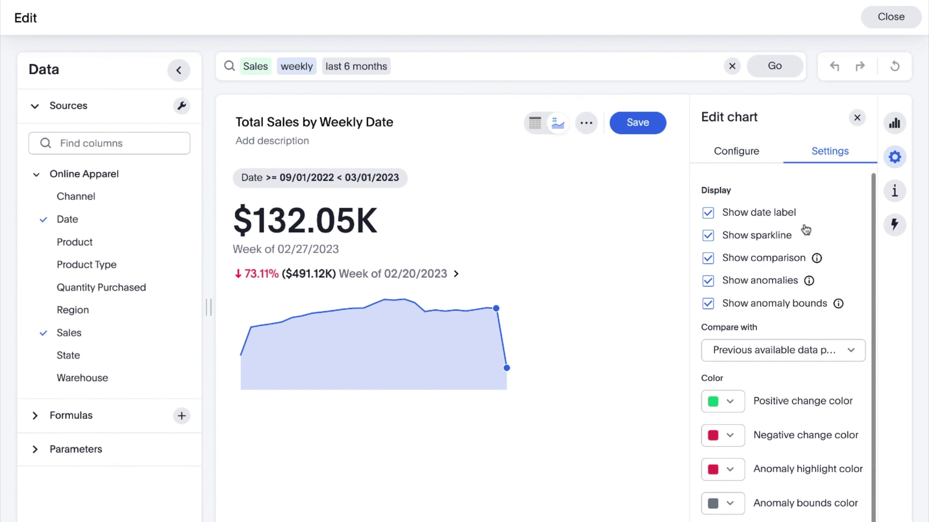
scroll(806, 228, "down", 1)
left_click(784, 320)
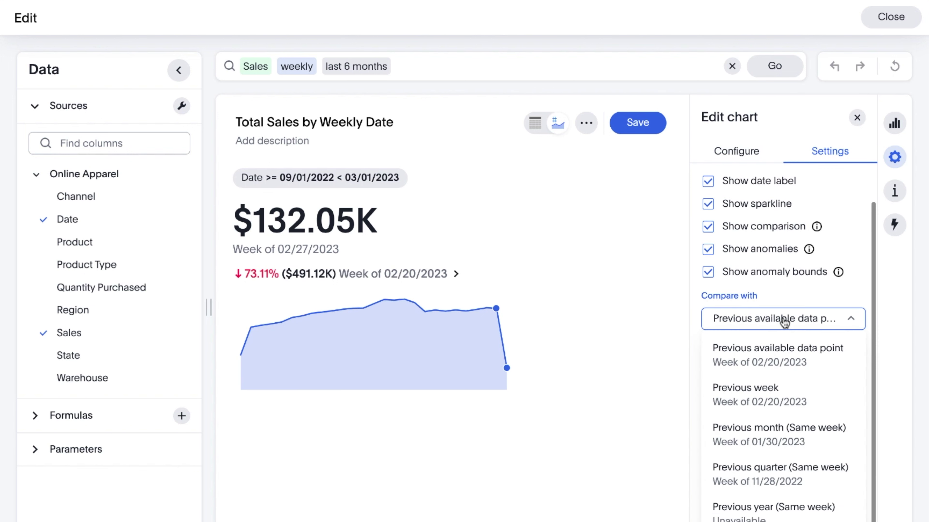
left_click(770, 467)
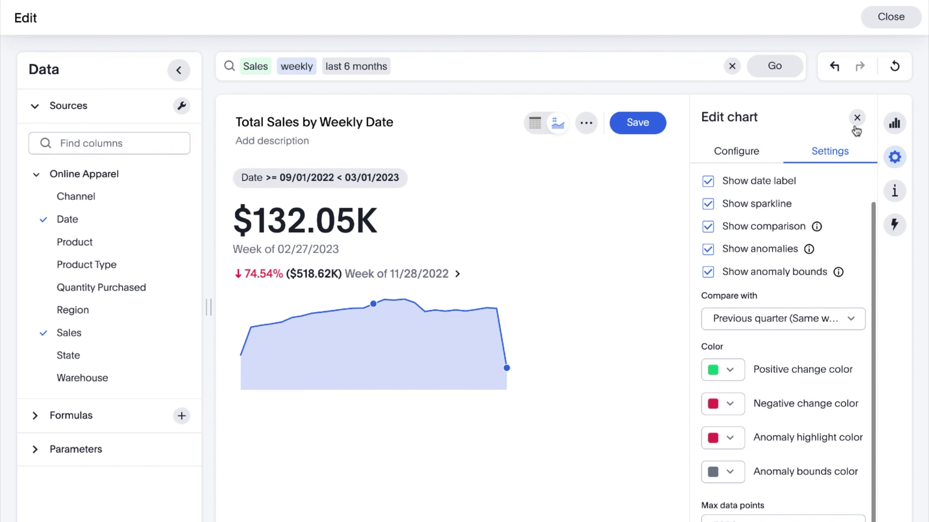
left_click(856, 118)
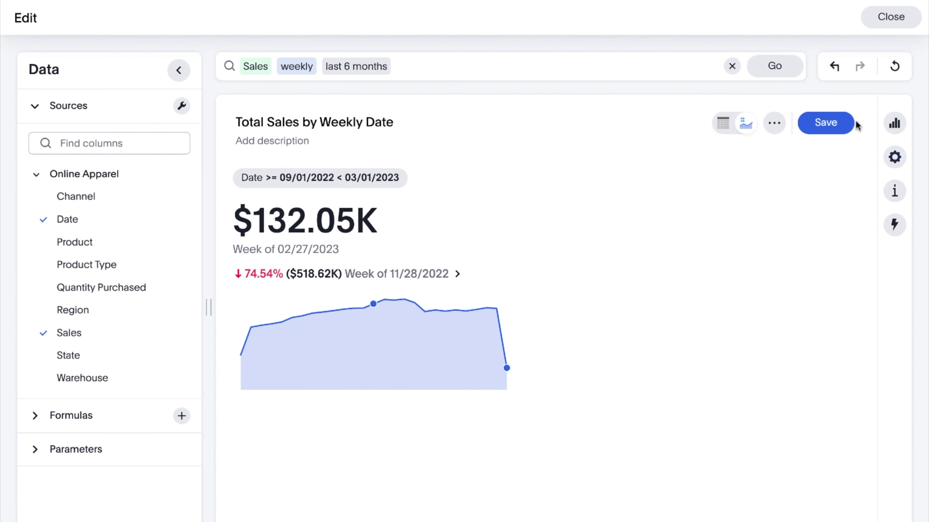
left_click(830, 124)
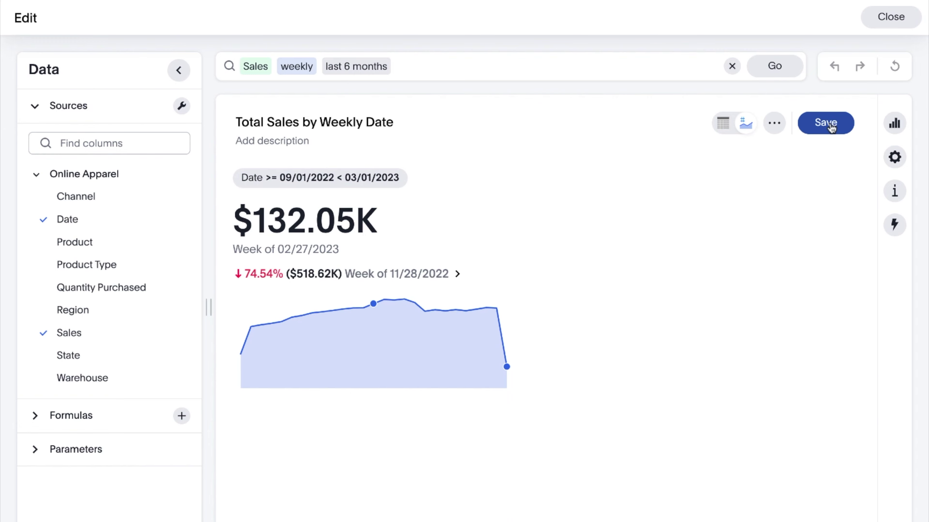
left_click(889, 17)
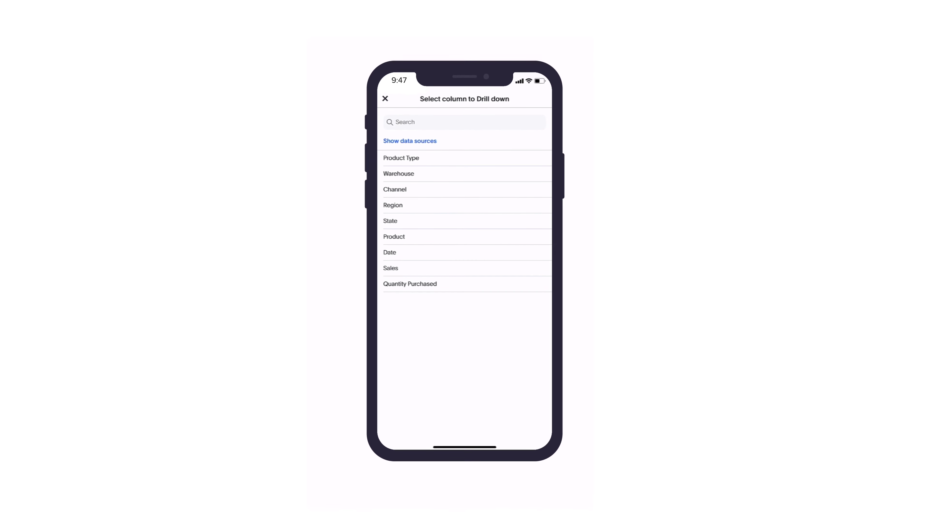
Drill down the Total Sales by Weekly Date KPI by Region in the mobile app.
left_click(394, 206)
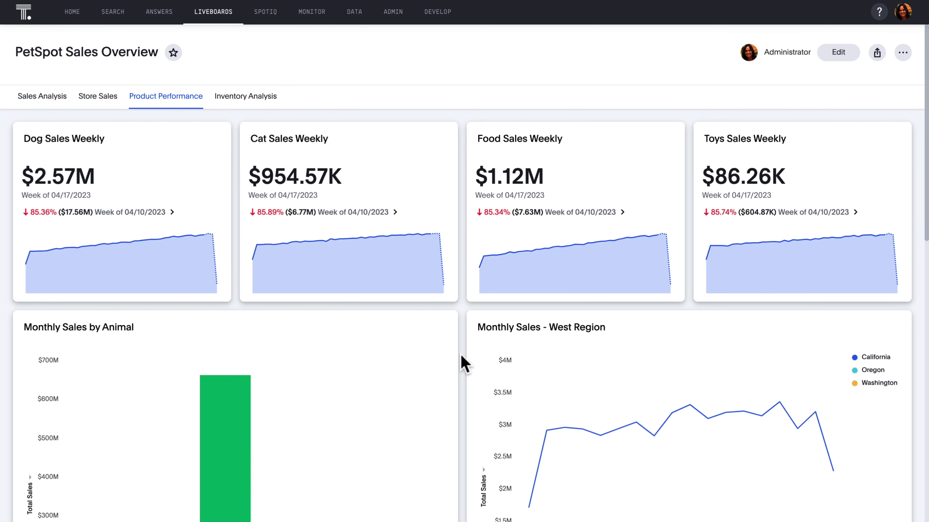
Filter the PetSpot liveboard on a California chart point and scroll through the filtered charts.
scroll(463, 362, "down", 3)
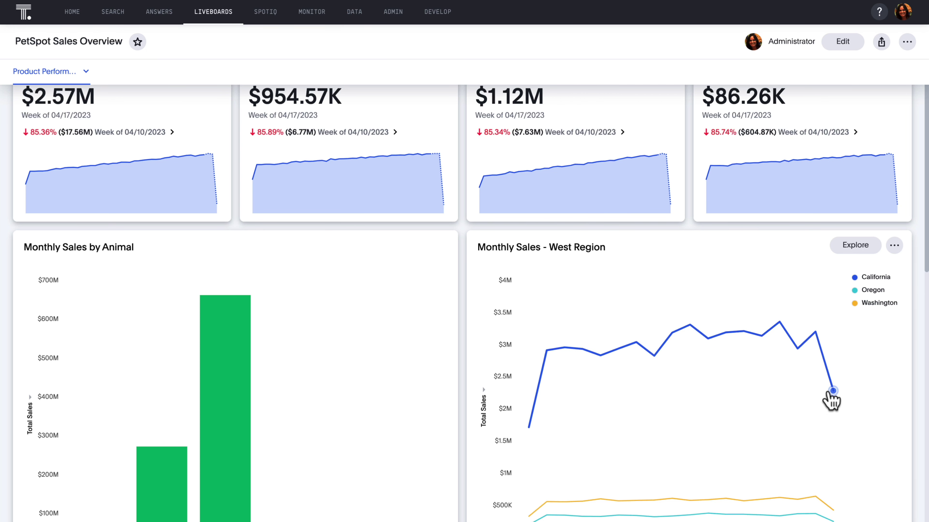
left_click(833, 390)
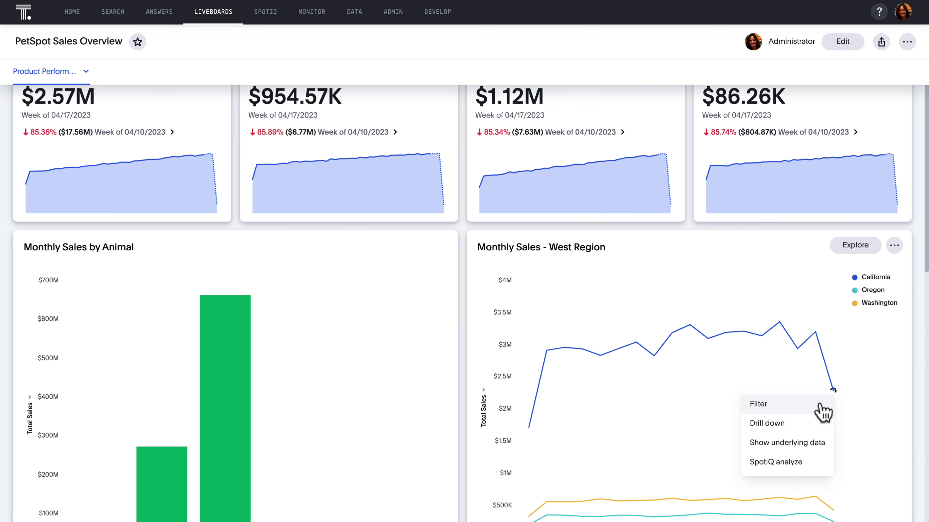
left_click(760, 404)
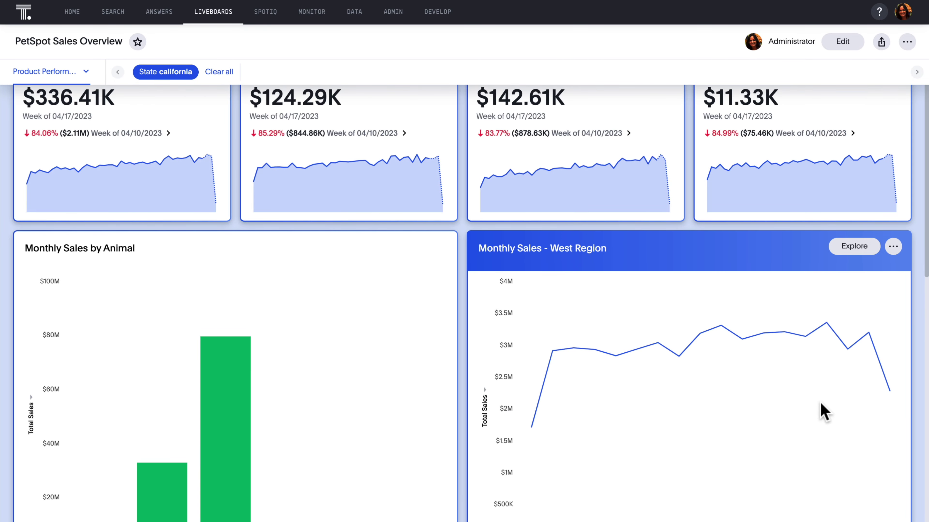
scroll(823, 412, "down", 8)
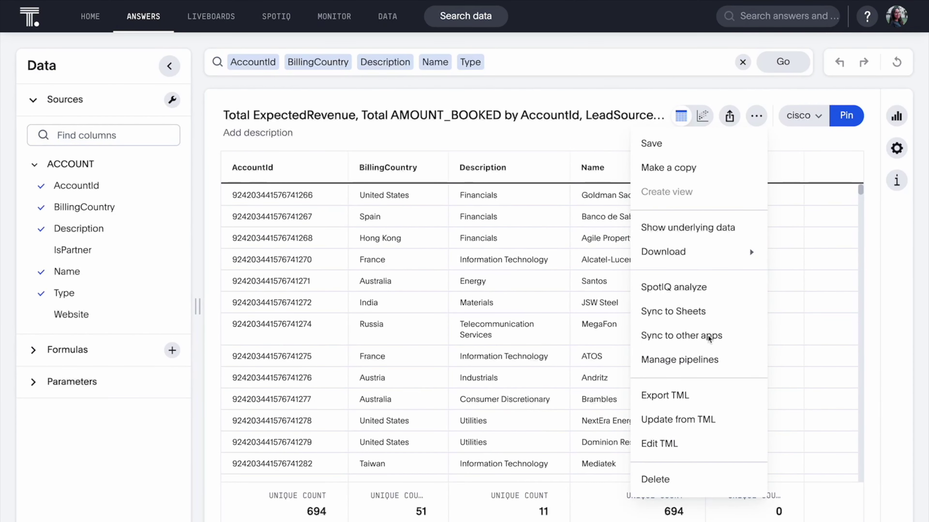
Choose Gainsight as the sync destination for the accounts data.
left_click(708, 336)
scroll(460, 322, "down", 1)
left_click(566, 360)
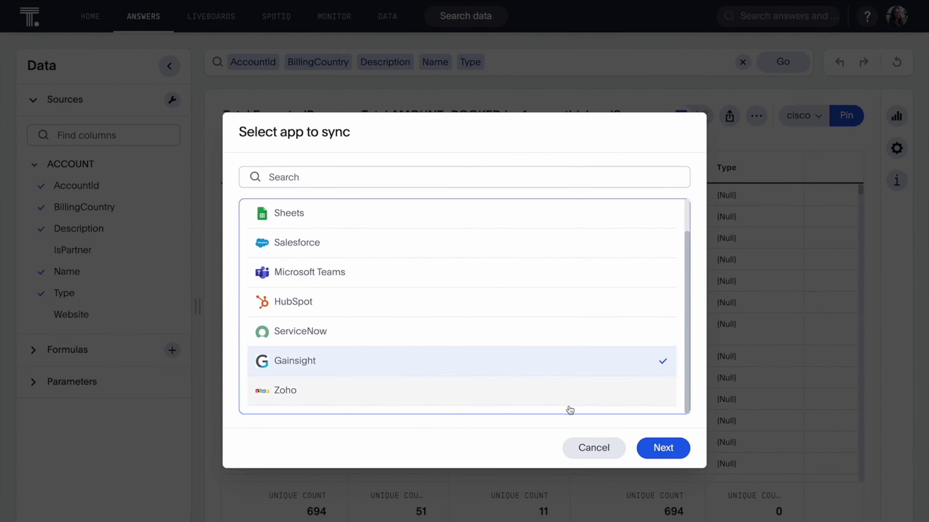
left_click(658, 448)
Map the AccountId source column to the Gainsight Id field.
left_click(390, 315)
left_click(365, 362)
left_click(410, 329)
type("id")
left_click(284, 394)
left_click(509, 329)
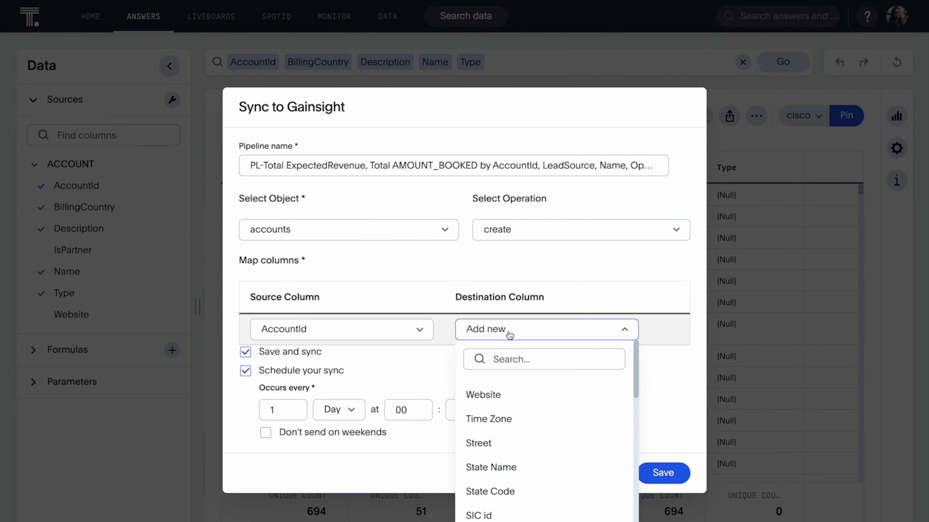
type("id")
left_click(471, 466)
Map Name to Name and Description to Property Keys.
left_click(393, 315)
left_click(373, 366)
left_click(511, 314)
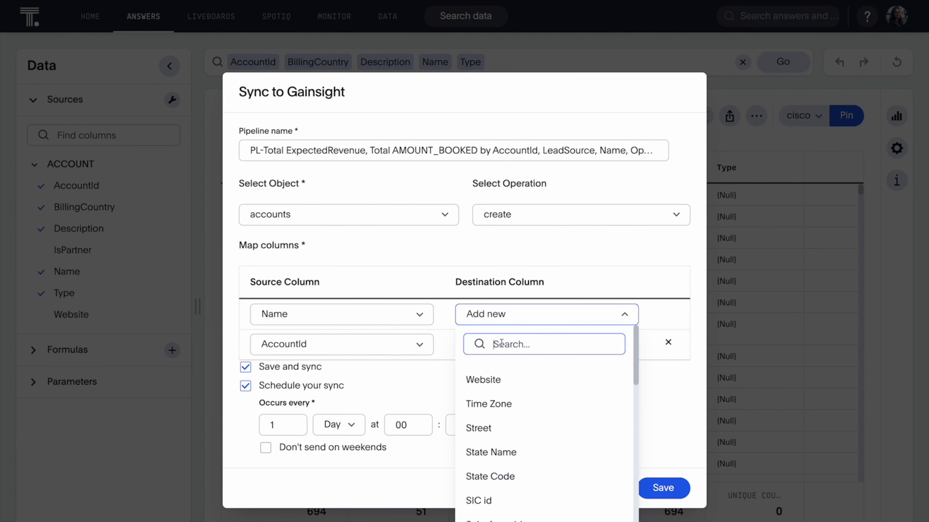
type("name")
left_click(507, 423)
left_click(342, 299)
left_click(351, 386)
left_click(504, 303)
type("p")
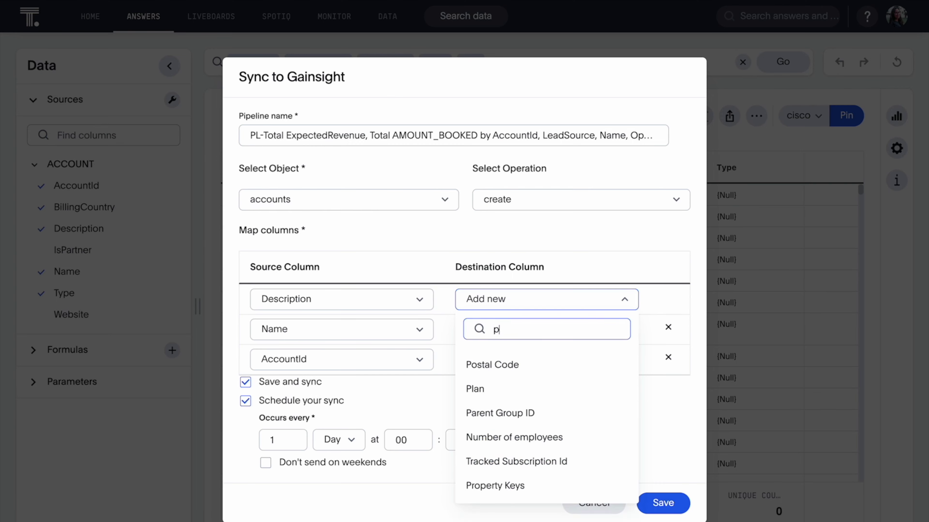
type("ro")
left_click(503, 364)
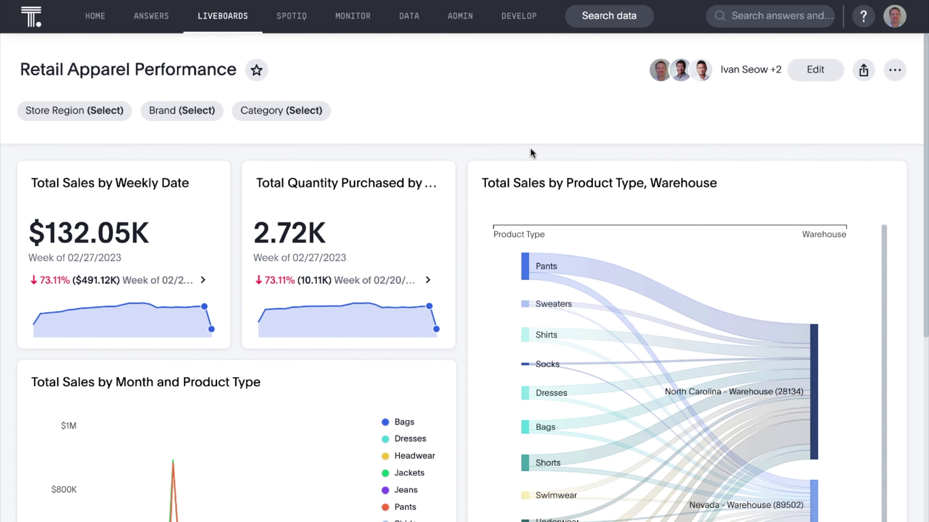
Move the Category filter ahead of Brand and Store Region, then save the liveboard.
left_click(806, 70)
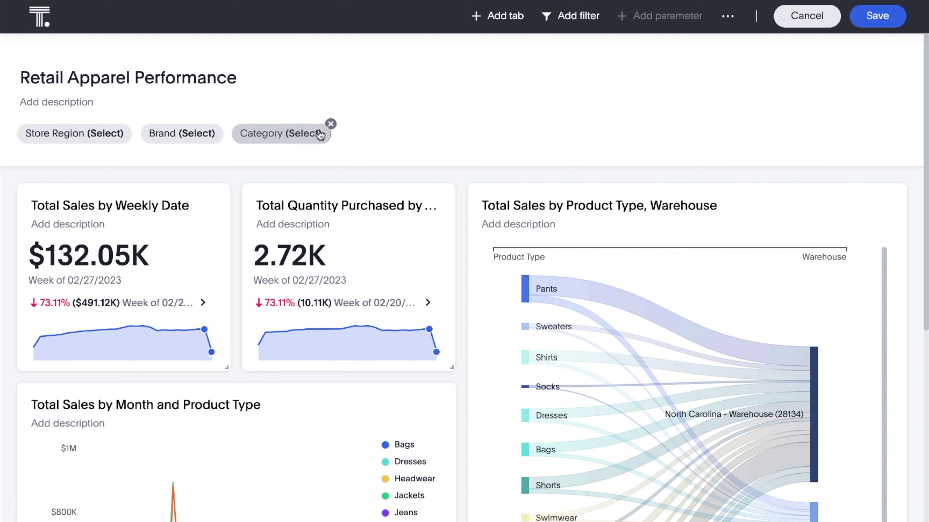
left_click_drag(320, 135, 297, 126)
left_click(875, 17)
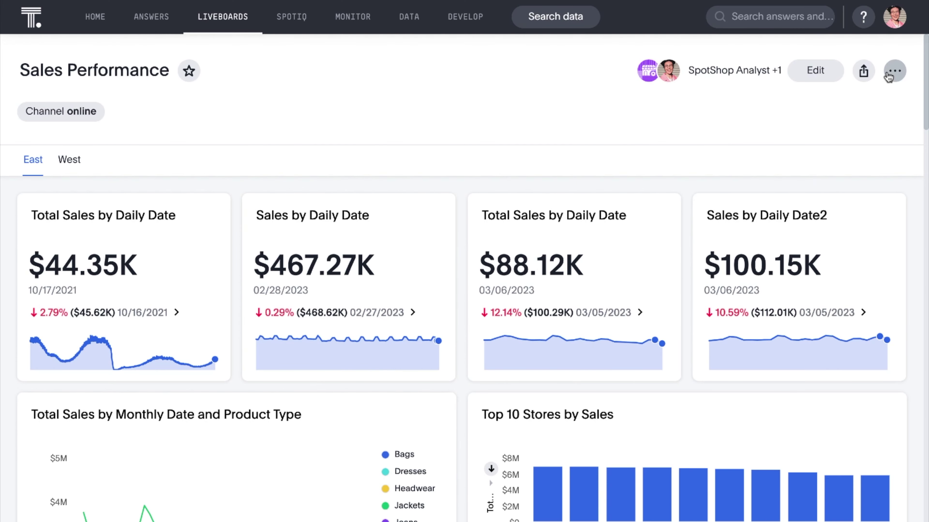
Start a new liveboard schedule and change its timezone from UTC to US/Central.
left_click(892, 72)
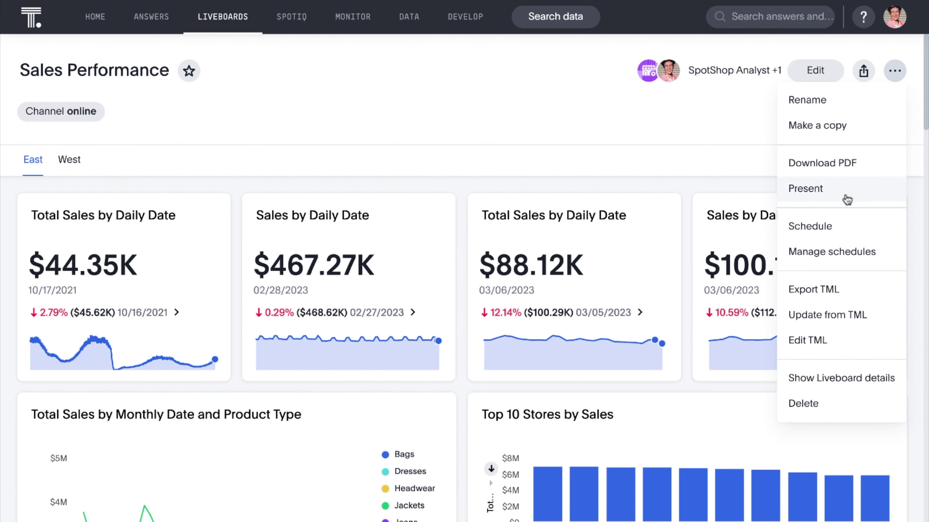
left_click(838, 226)
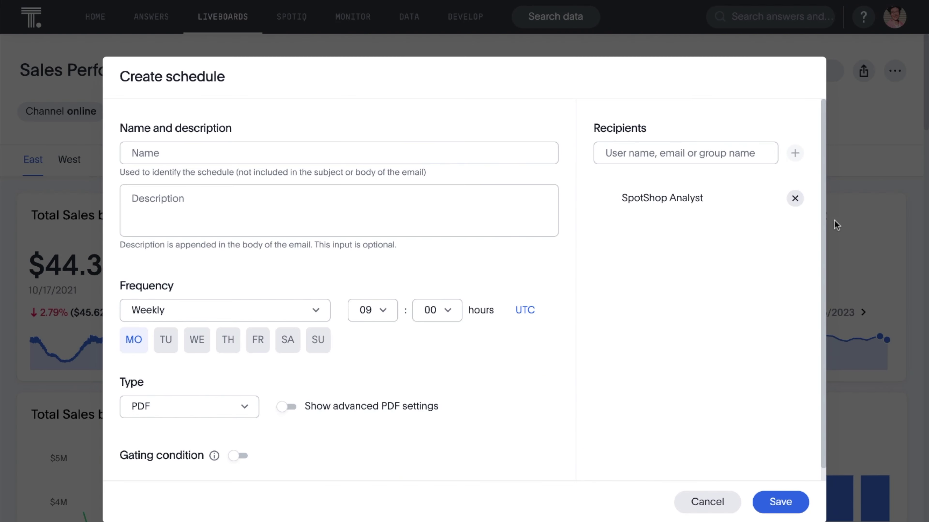
left_click(537, 309)
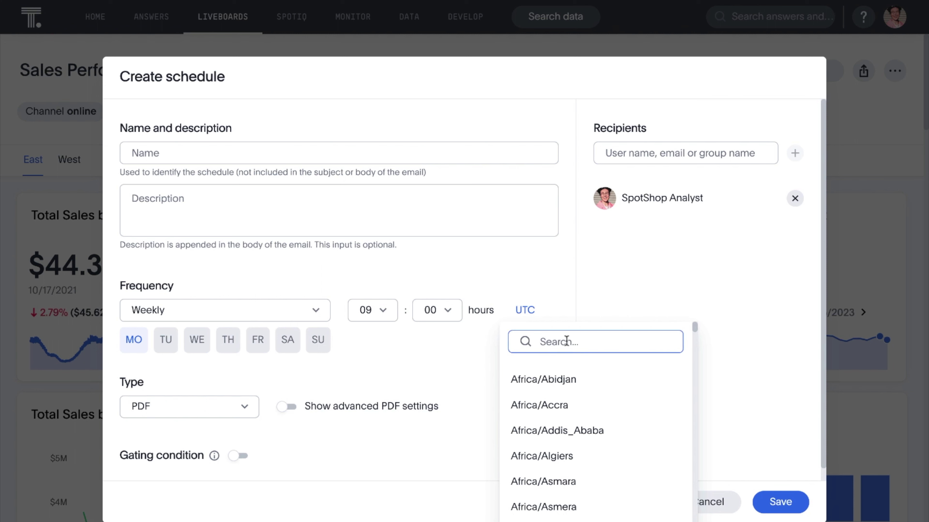
type("US/")
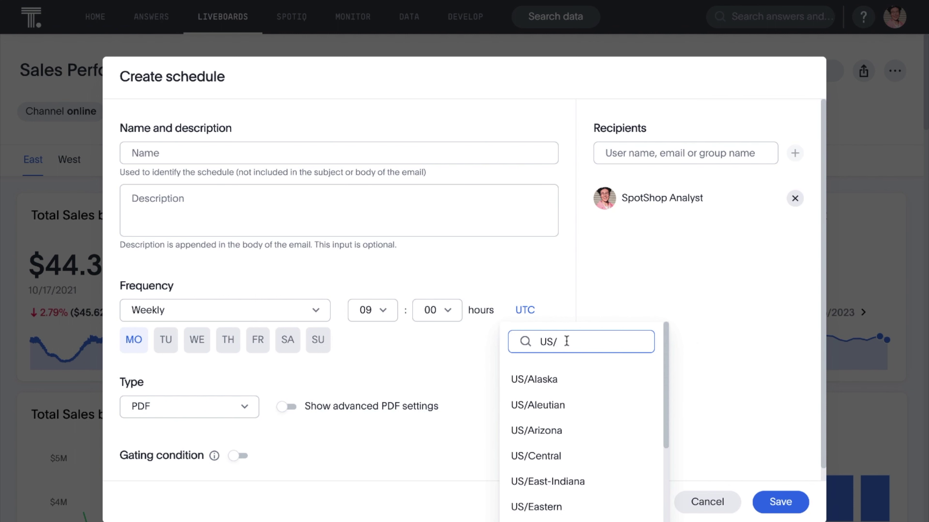
left_click(553, 457)
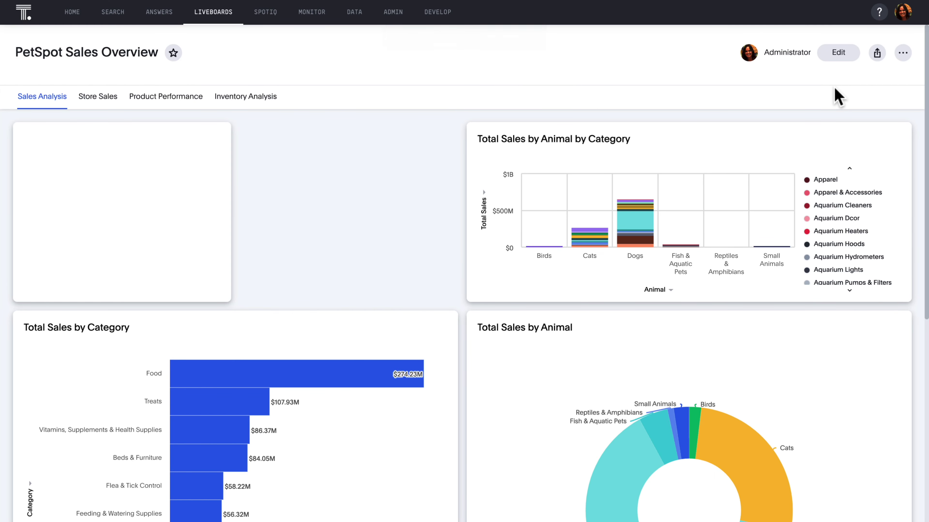
Add a note beside the first tile with the pasted abbreviations and benefits description.
left_click(838, 53)
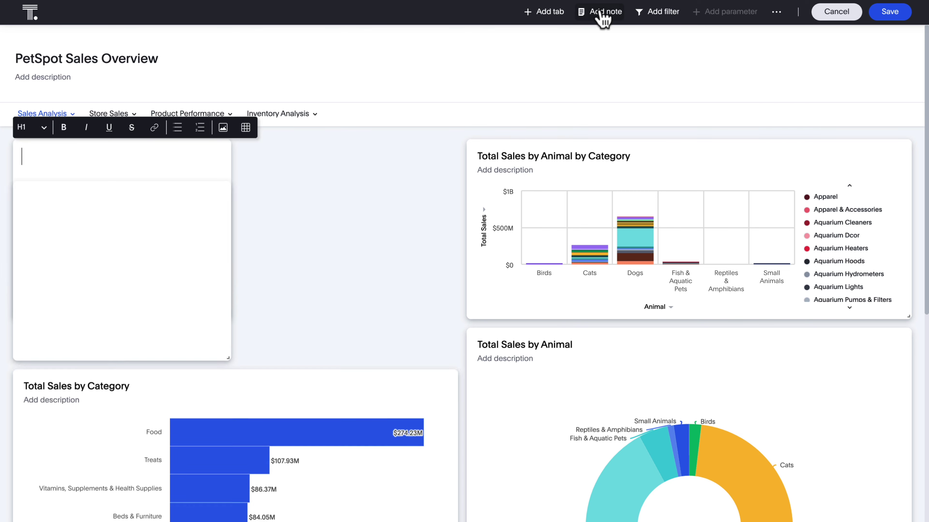
left_click(602, 14)
left_click_drag(156, 330, 444, 321)
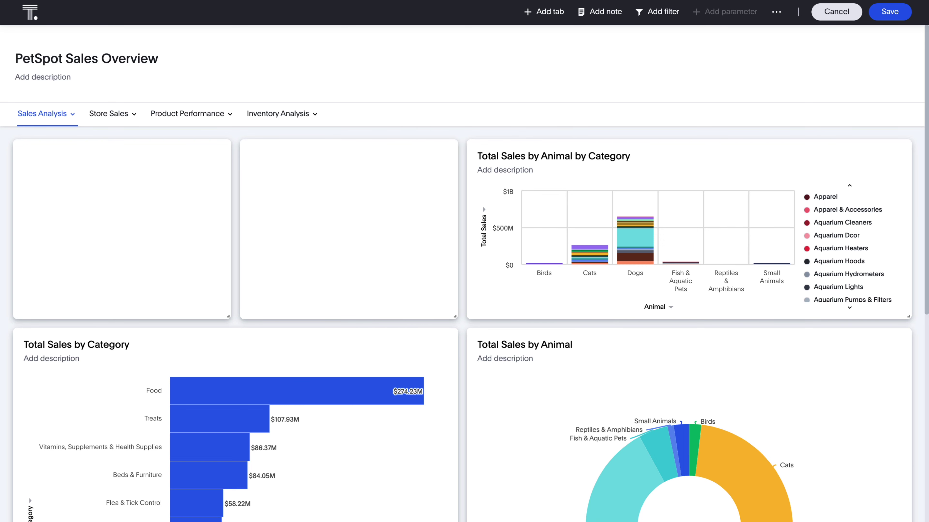
left_click(380, 196)
key("ctrl+v")
scroll(381, 196, "up", 1)
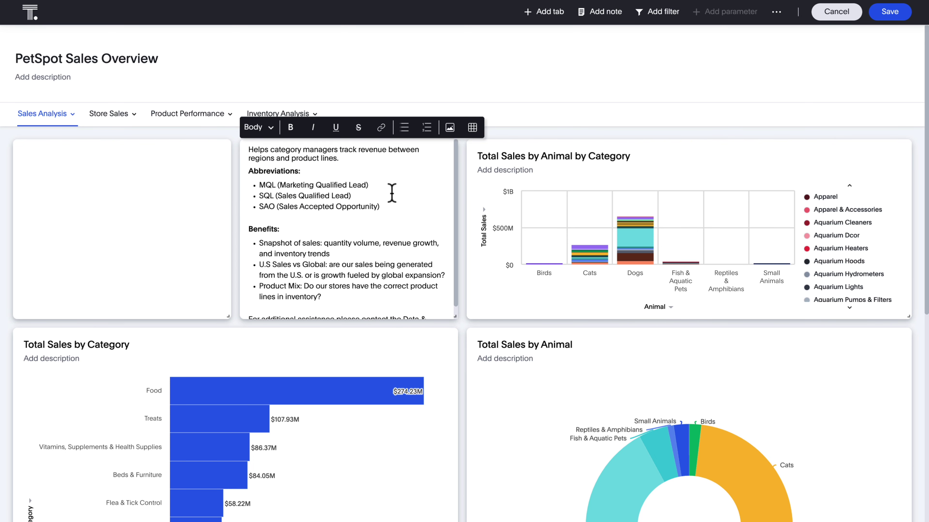
left_click(410, 192)
Insert the PetSpot logo PNG into the first tile and save the liveboard.
left_click(206, 183)
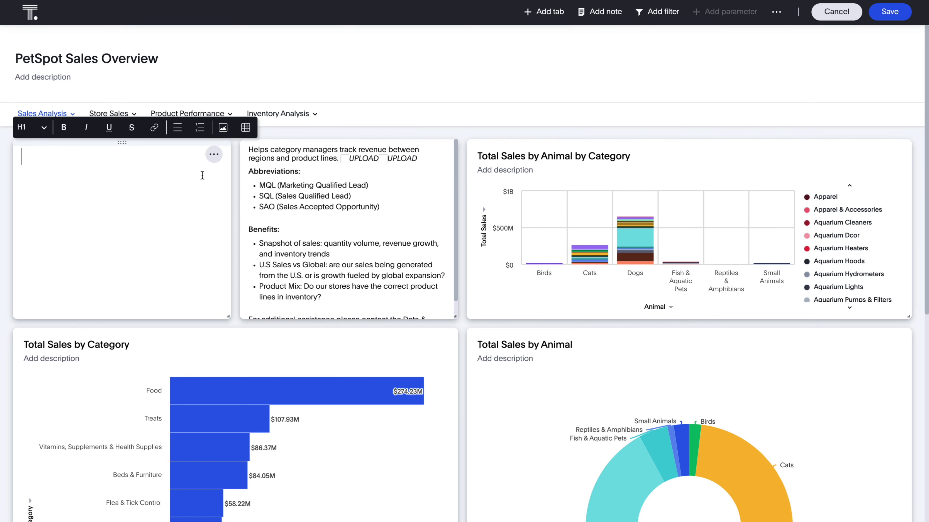
left_click(223, 128)
left_click(547, 305)
left_click(433, 244)
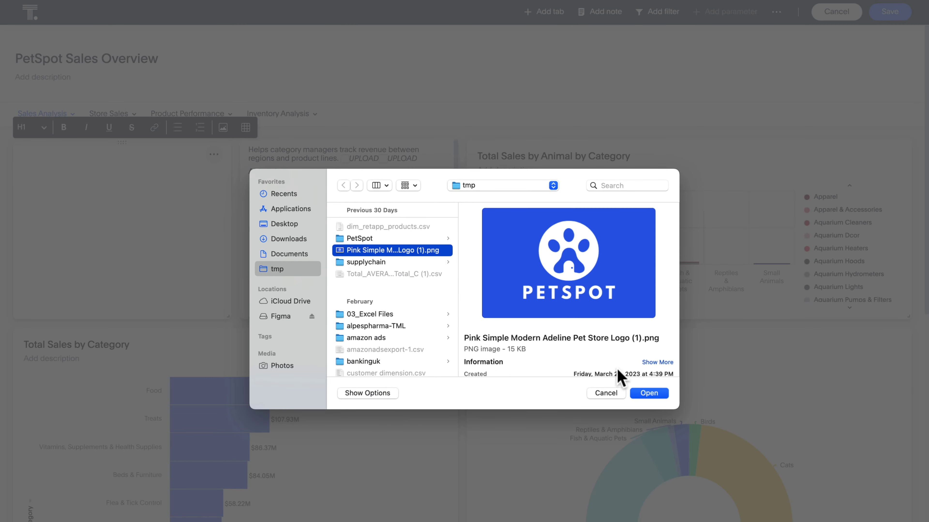
left_click(647, 393)
left_click(581, 346)
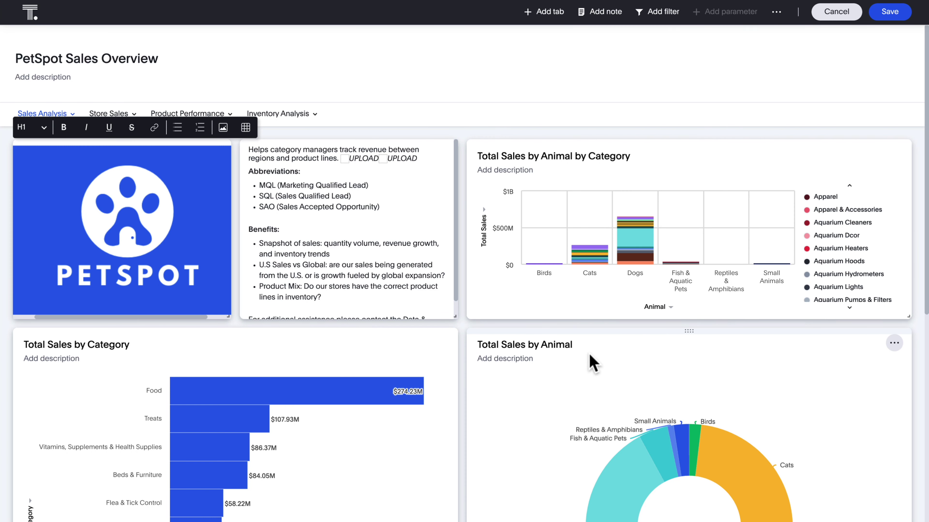
left_click(890, 12)
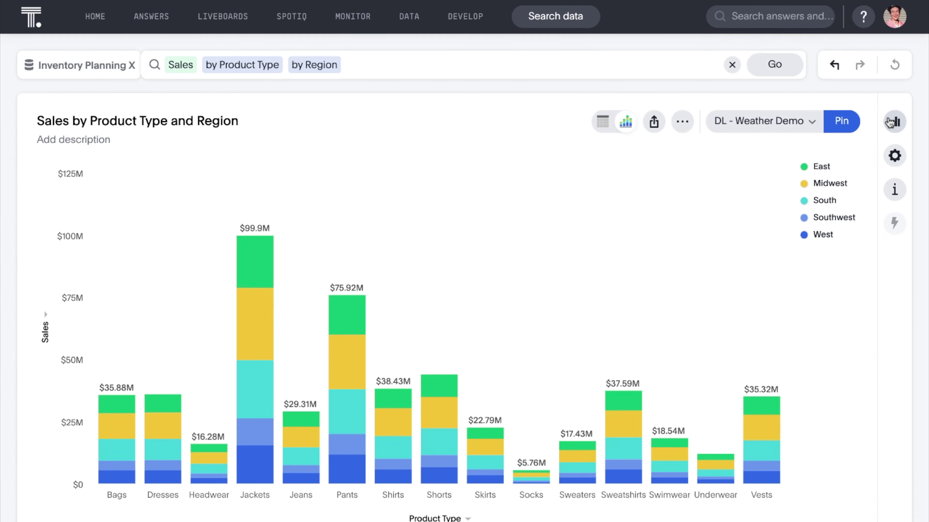
Change the sales answer's chart type to Heatmap.
left_click(894, 123)
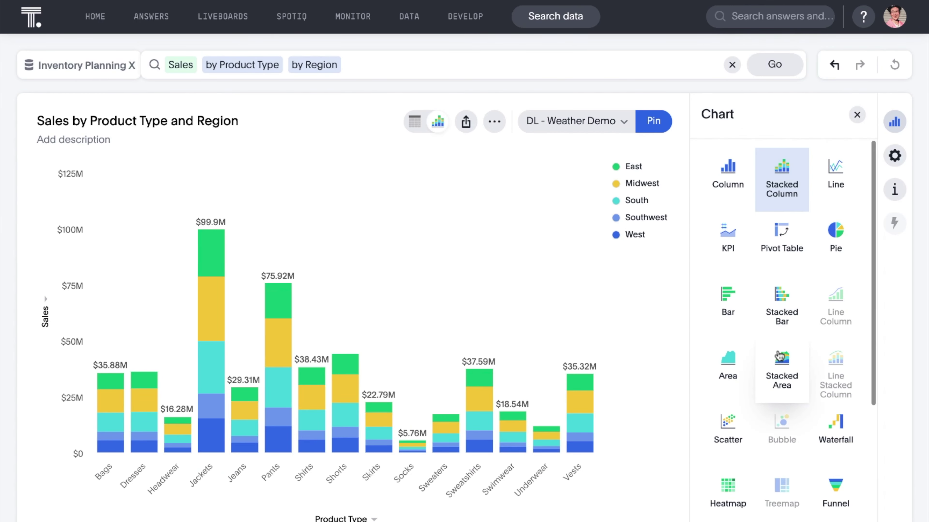
left_click(719, 482)
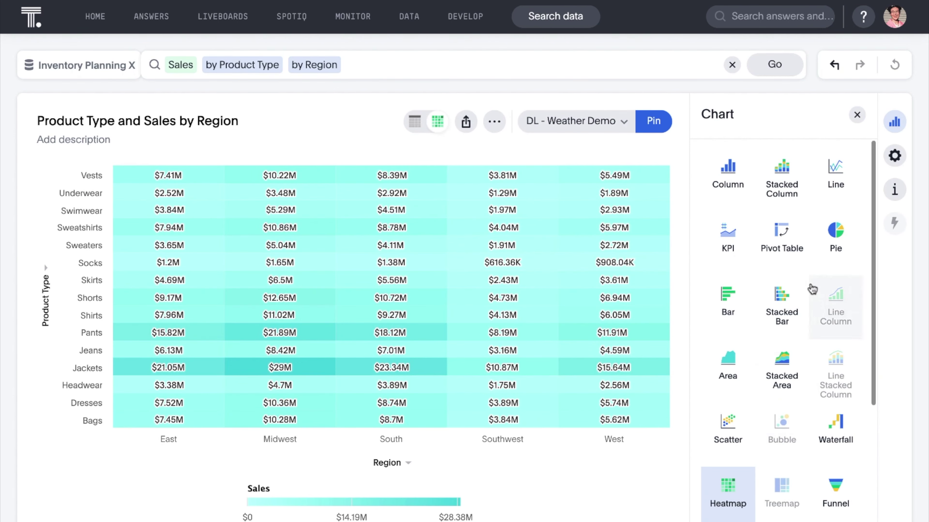
left_click(856, 116)
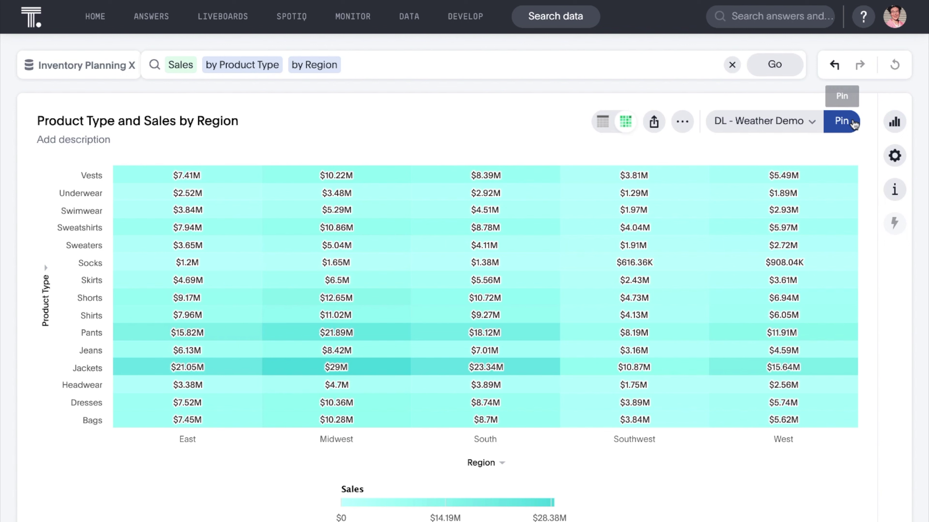
Turn off All labels in the heatmap settings and clear the search.
left_click(892, 156)
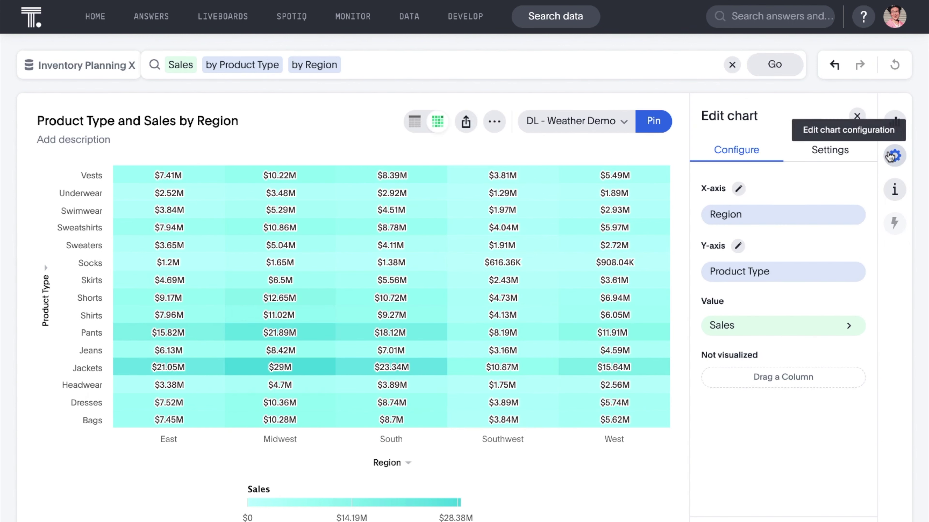
left_click(827, 152)
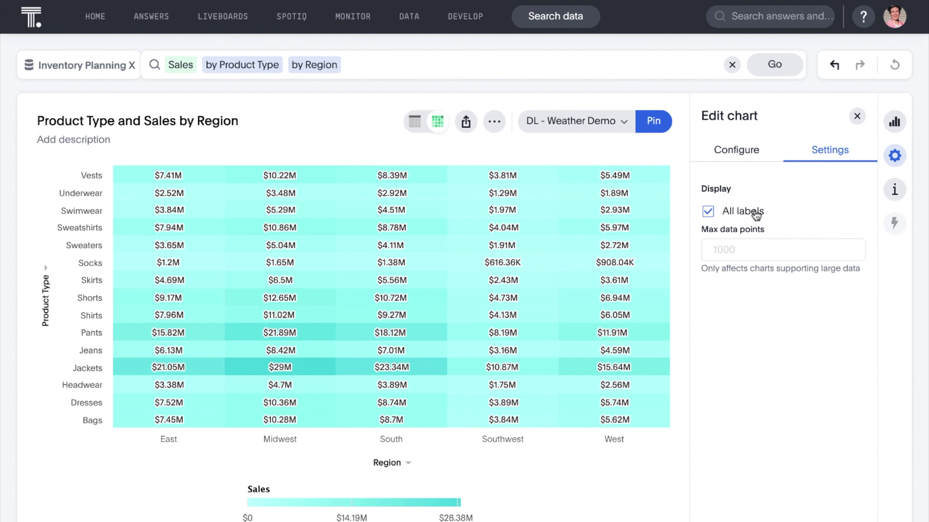
left_click(755, 215)
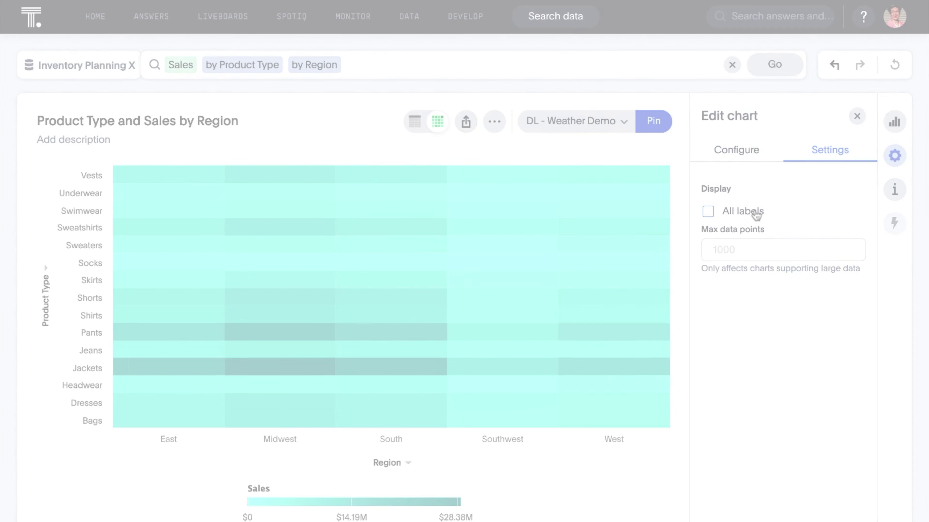
left_click(731, 65)
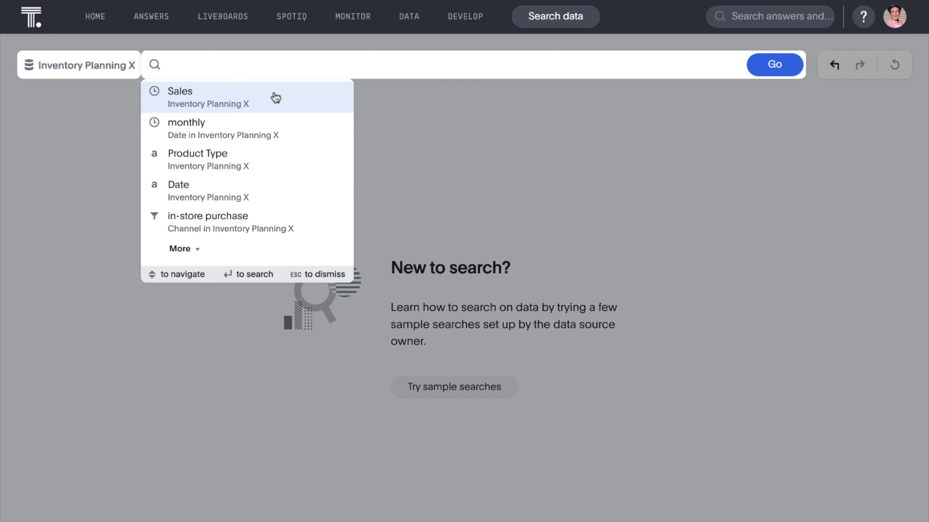
Search 'sales by product type' filtered to product type contains 'shirts' or 'jackets'.
type("sales")
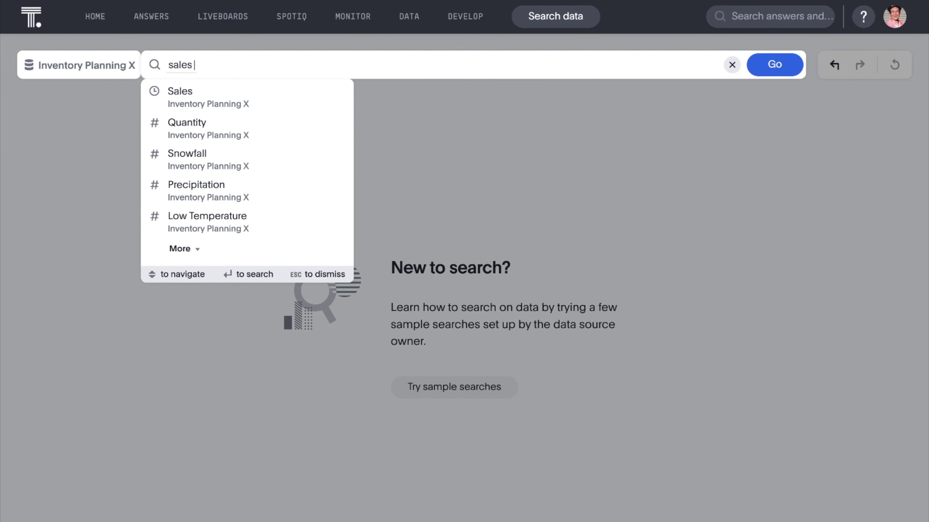
type(" by product type")
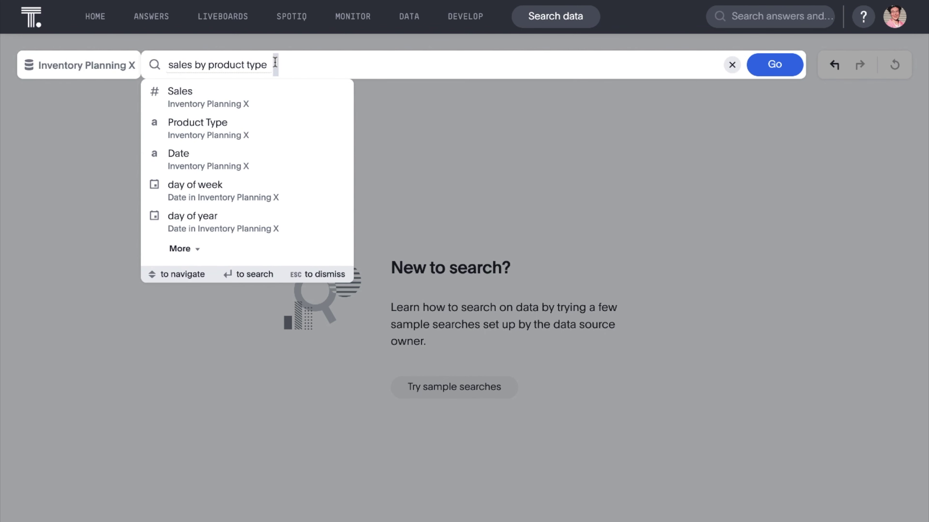
key("Return")
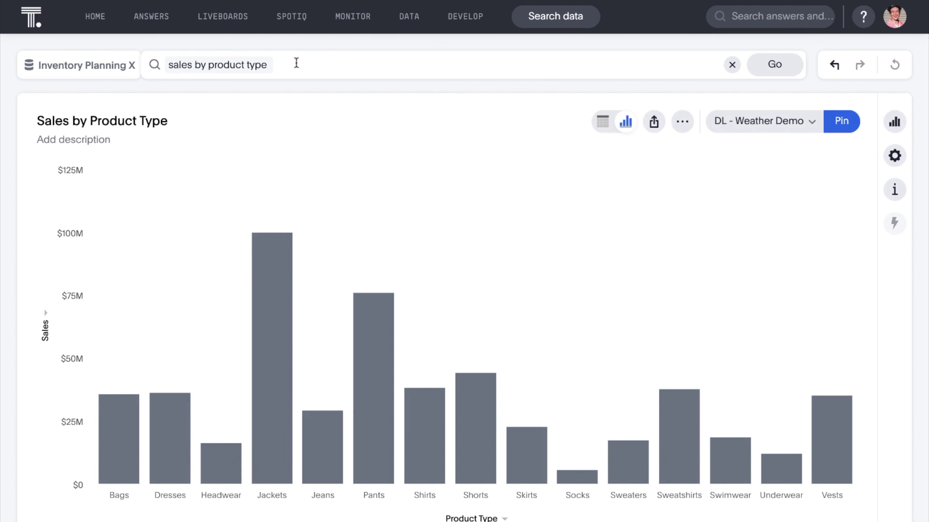
left_click(296, 63)
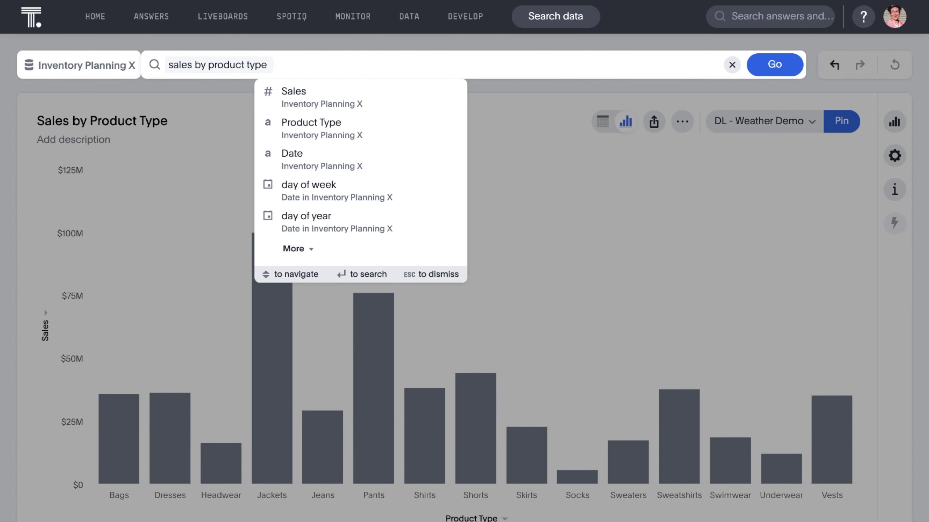
key("Escape")
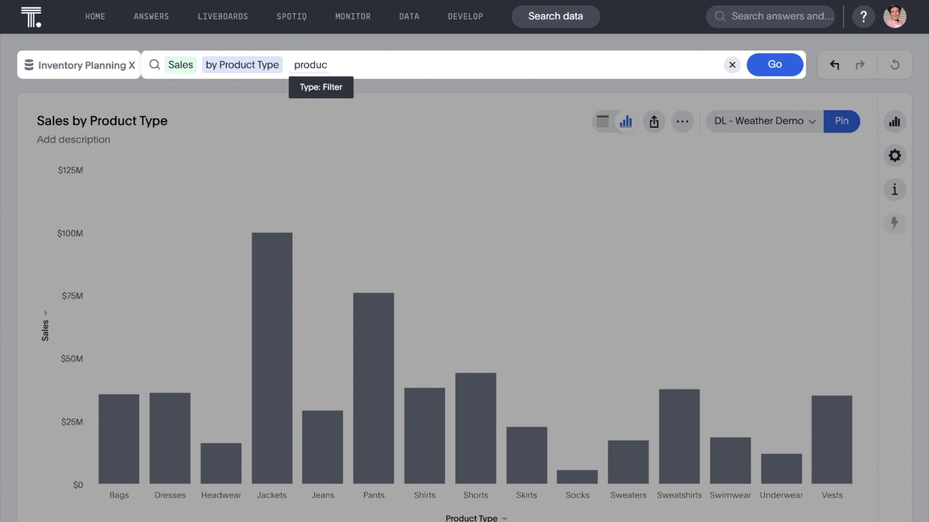
type("product type contains 'shirts' or 'jackets")
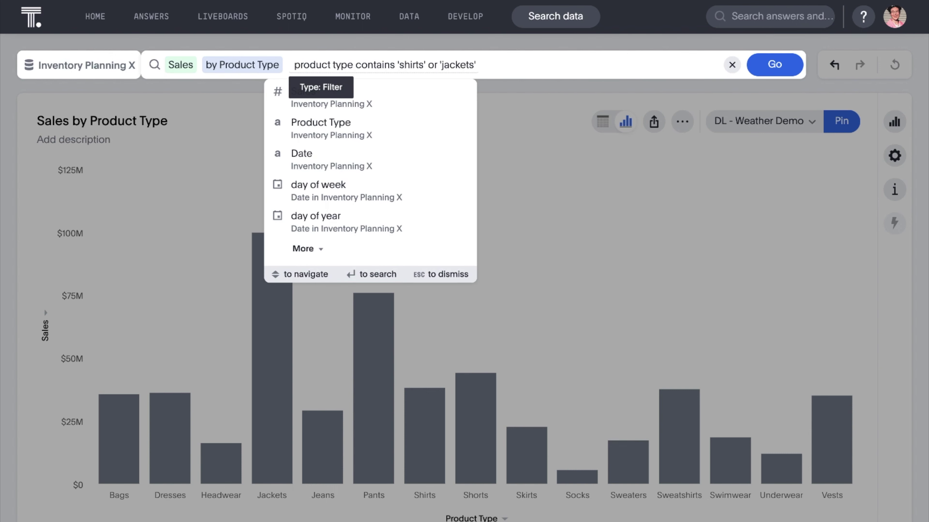
key("Return")
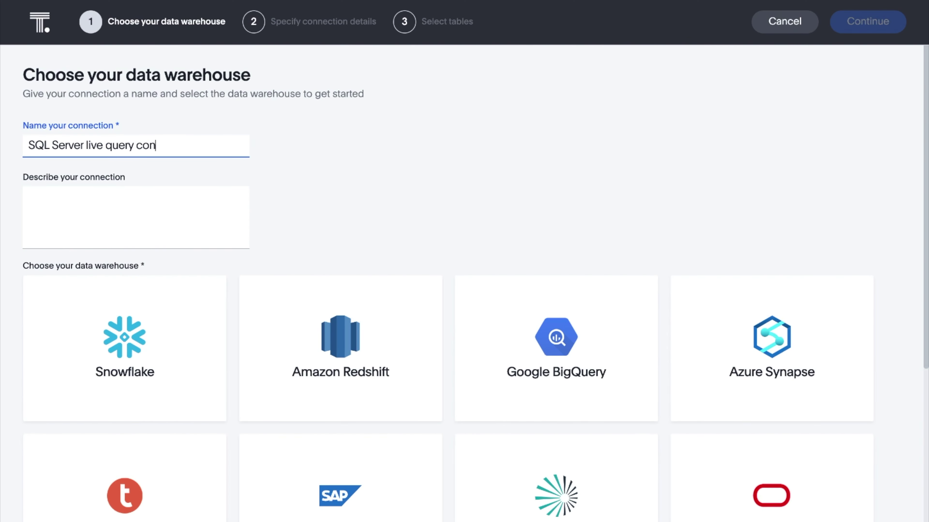
Choose SQL Server and enter the host, port 1433, login credentials and database demo.
scroll(464, 329, "down", 5)
left_click(463, 452)
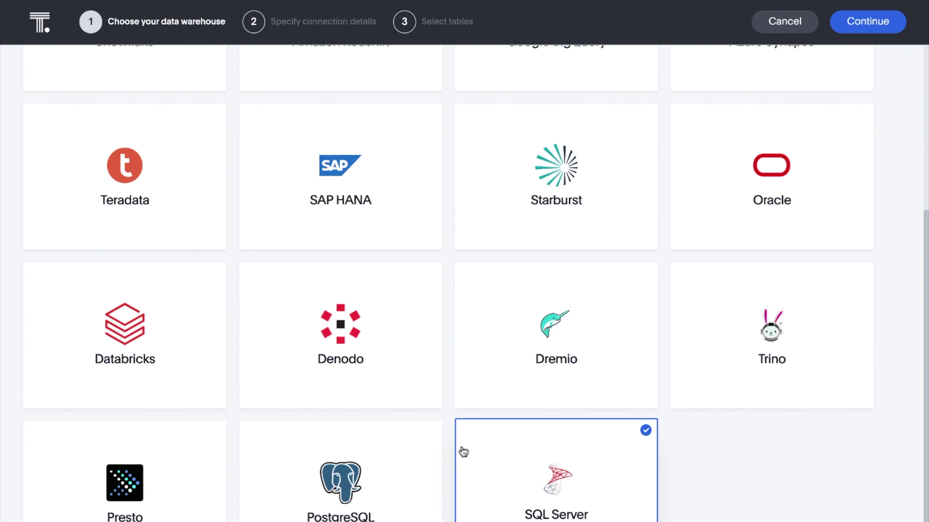
left_click(873, 22)
key("ctrl+v")
left_click(307, 188)
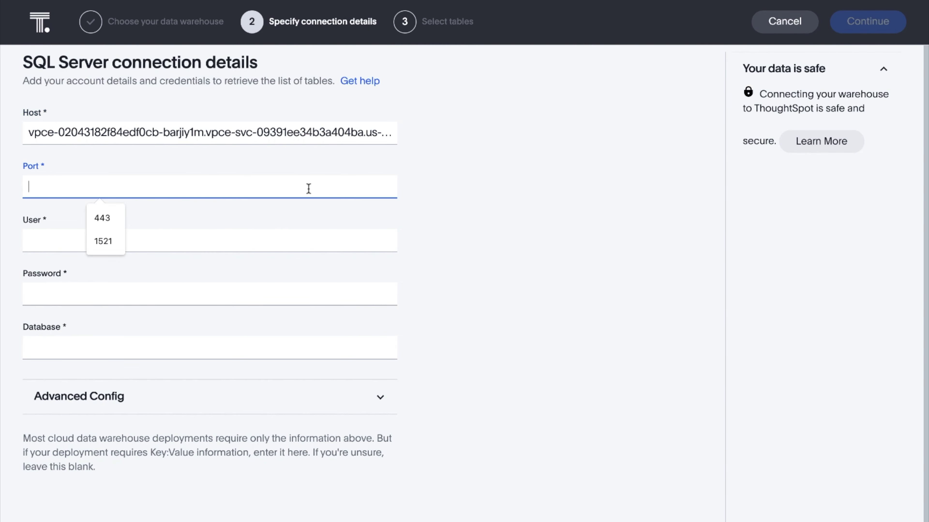
type("1433")
left_click(278, 240)
type("sa")
left_click(251, 293)
type("************")
left_click(243, 350)
type("demo")
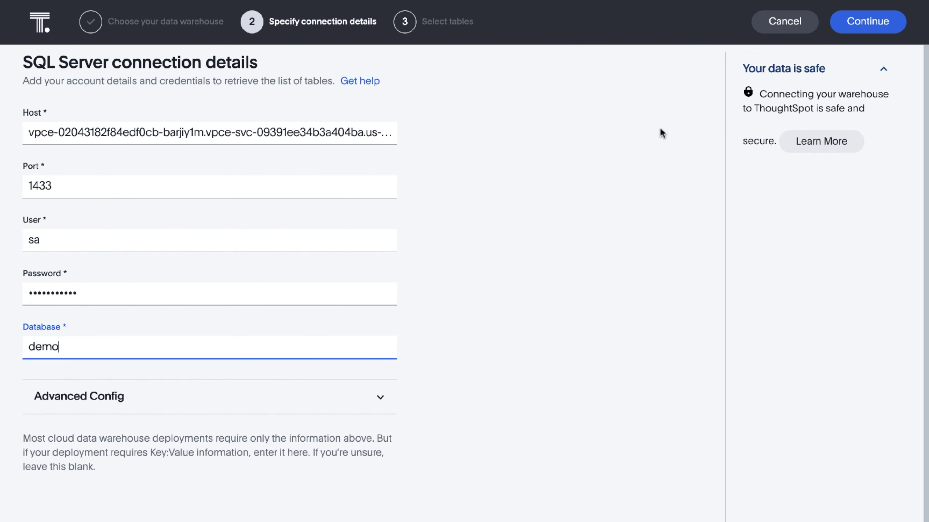
Add all nine ORDERS columns, create the connection, and view the ORDERS sample rows.
left_click(854, 29)
left_click(151, 174)
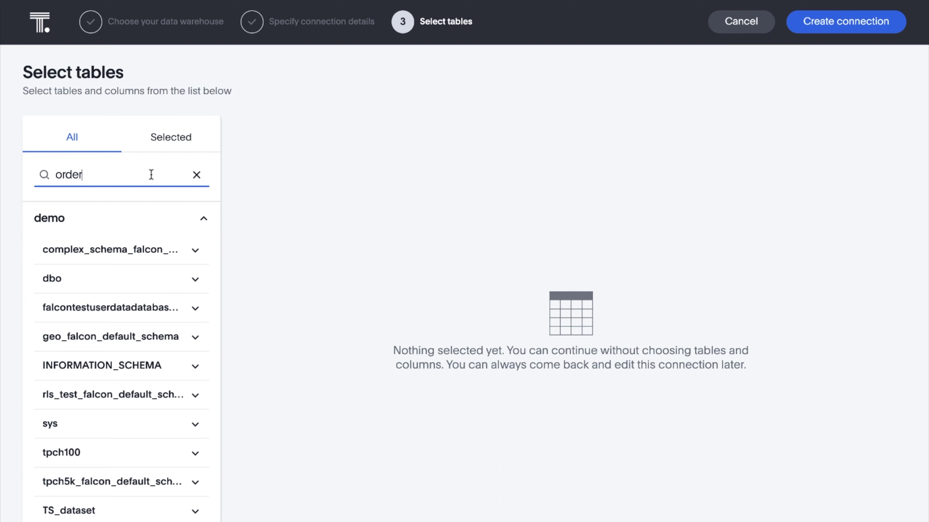
type("order")
left_click(87, 384)
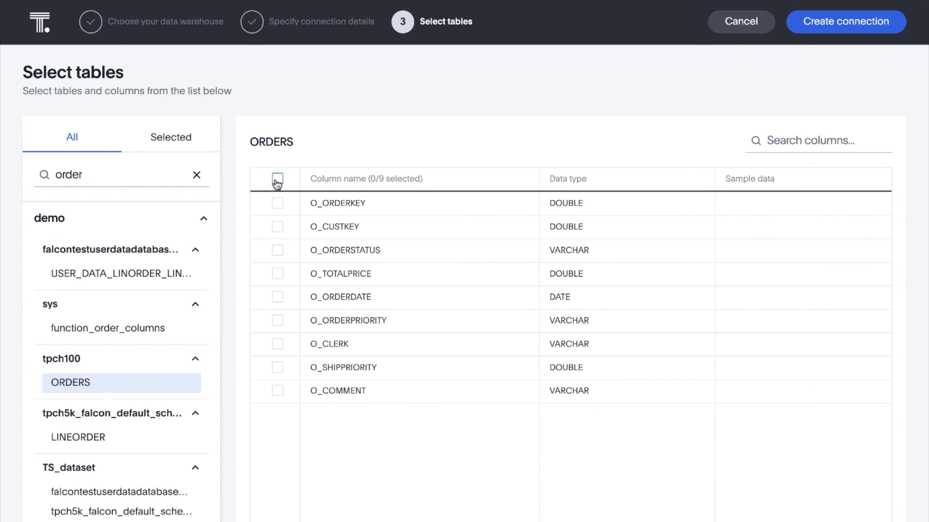
left_click(277, 180)
left_click(824, 27)
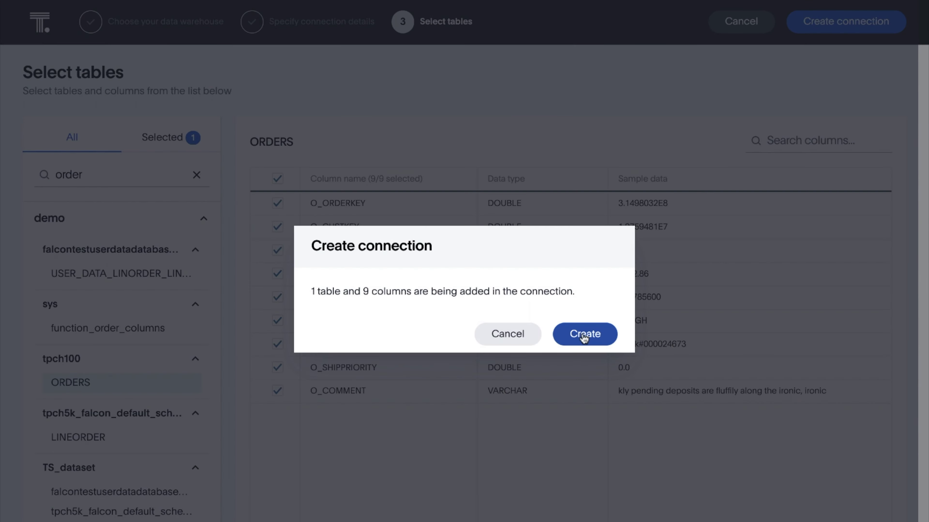
left_click(583, 333)
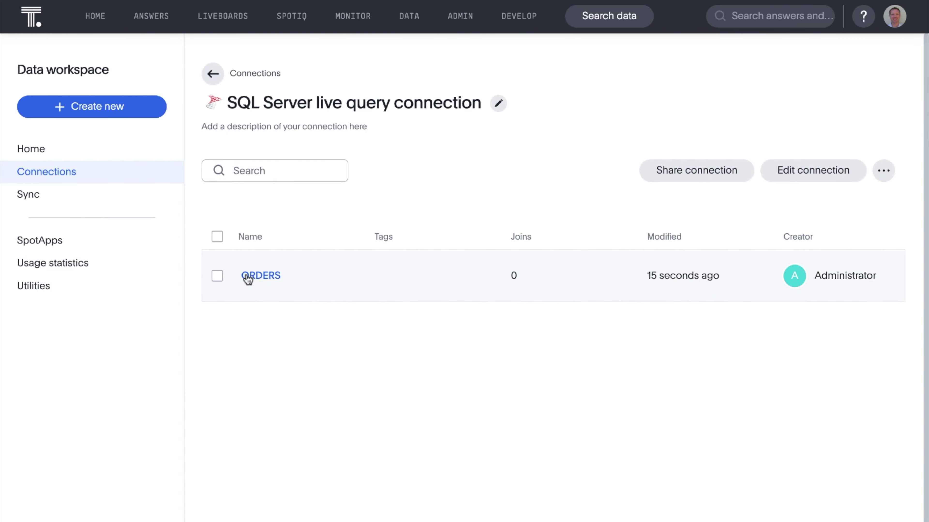
left_click(247, 275)
left_click(354, 127)
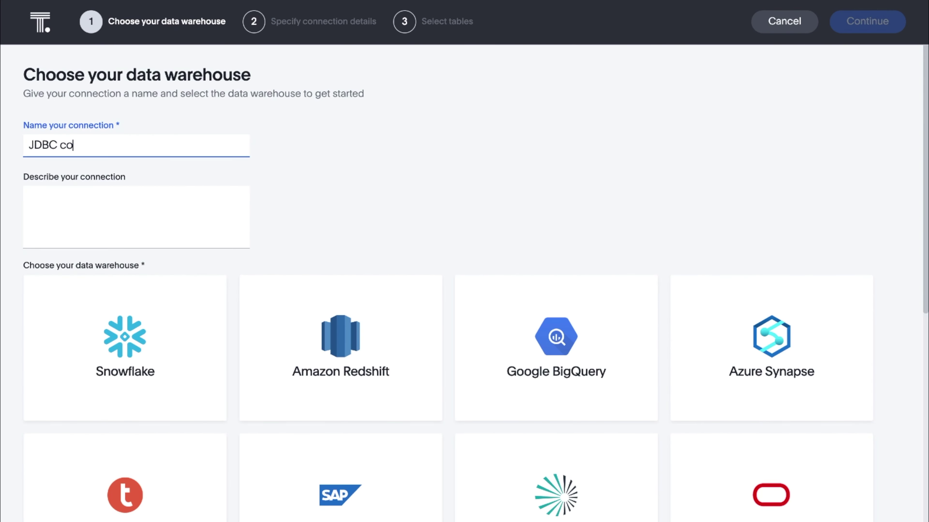
Pick Generic Jdbc, select all 13 SALE and all 11 PROMOTION columns, and update the connection.
scroll(105, 137, "down", 10)
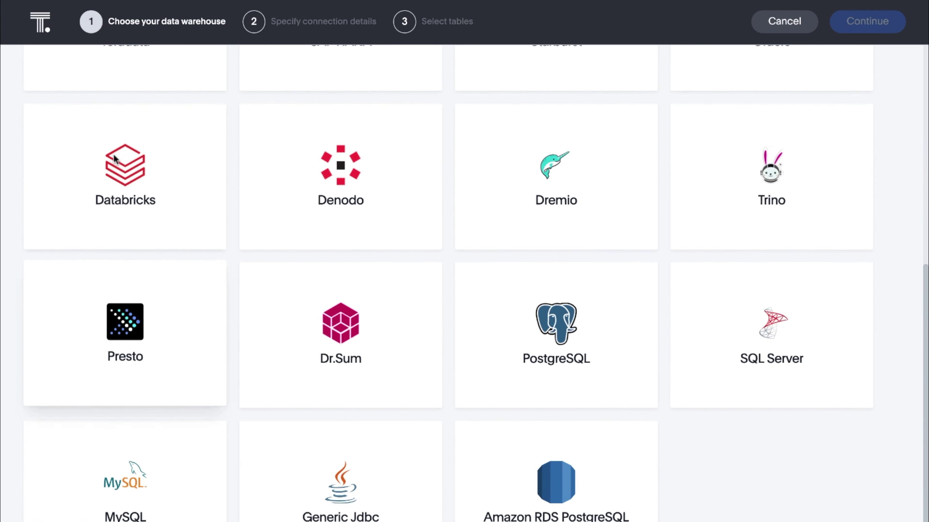
left_click(267, 476)
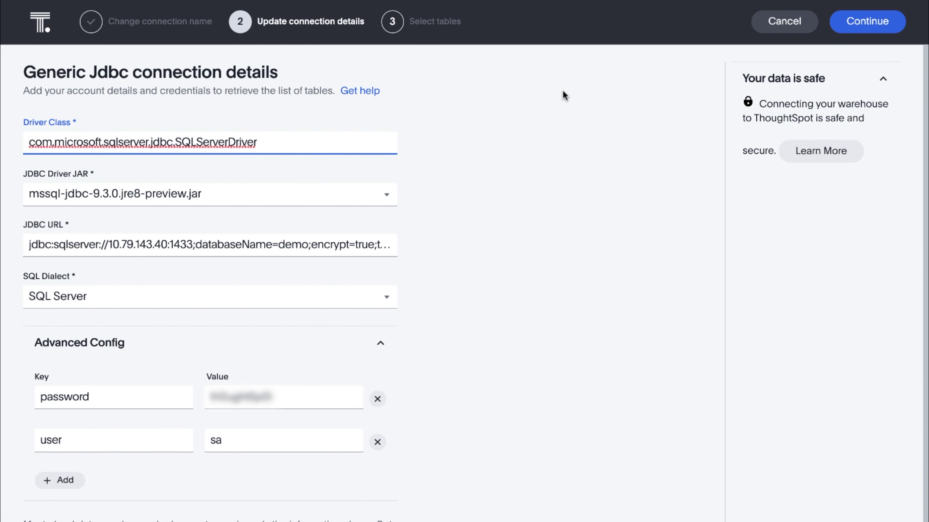
left_click(860, 20)
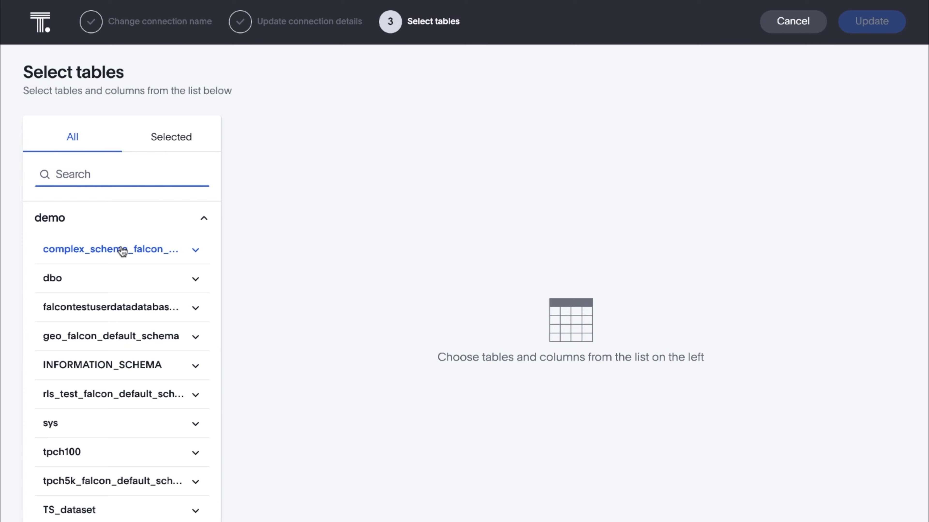
left_click(122, 251)
left_click(78, 471)
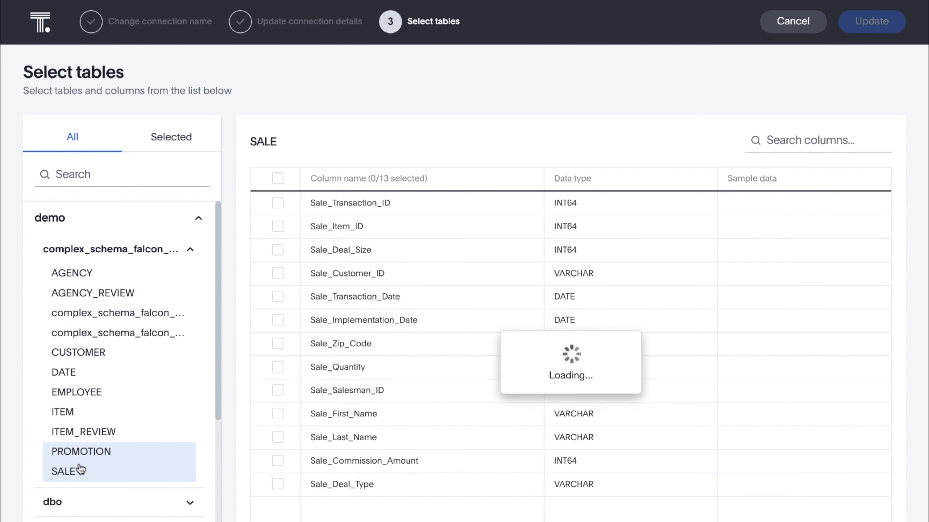
left_click(278, 179)
left_click(92, 451)
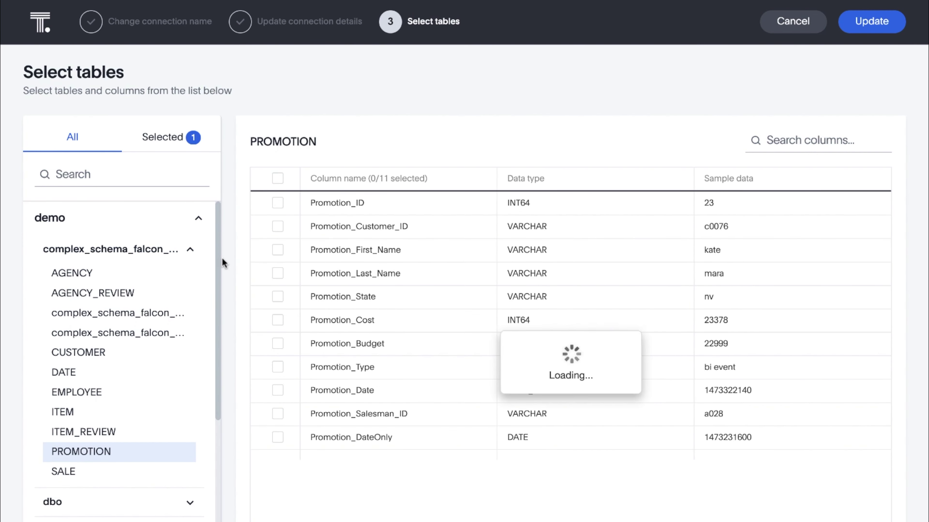
left_click(277, 179)
left_click(863, 23)
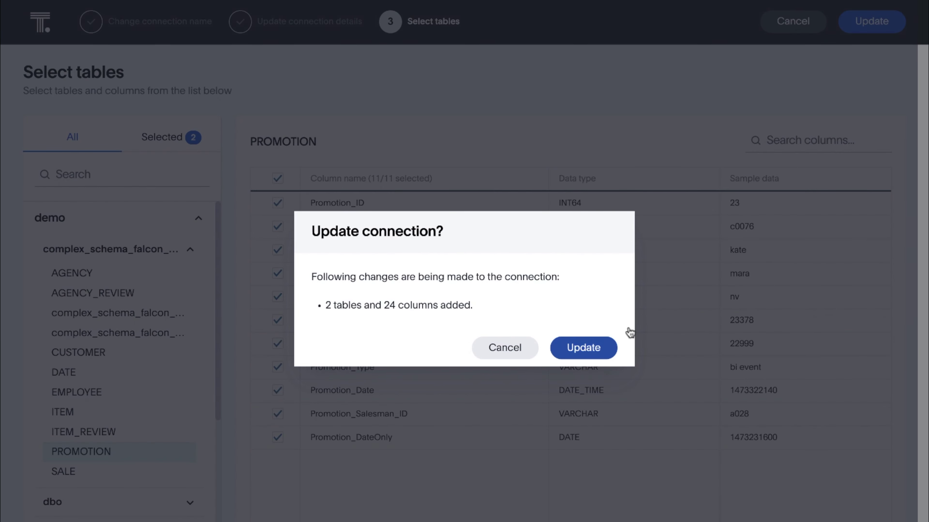
left_click(600, 344)
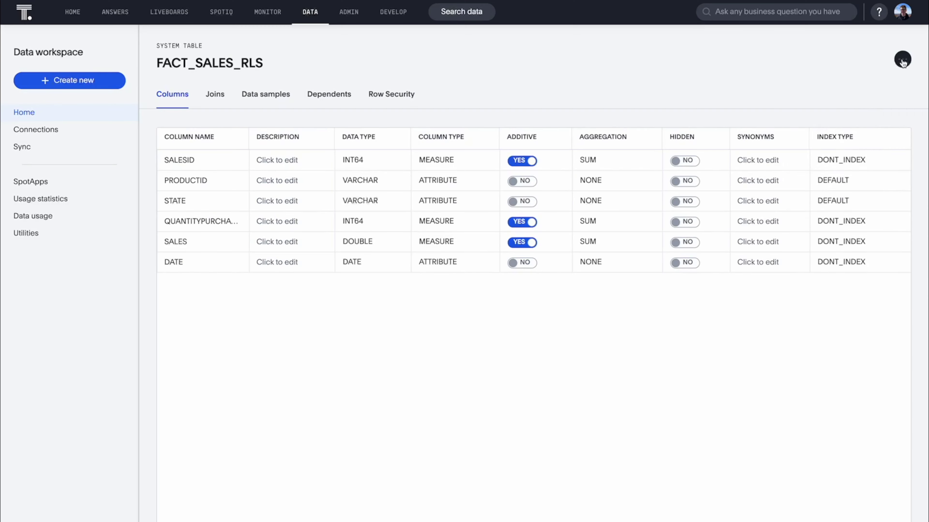
In the FACT_SALES_RLS TML, set the join's table to DIM_LOCATIONS and column to STATEABBREVIATION.
left_click(902, 59)
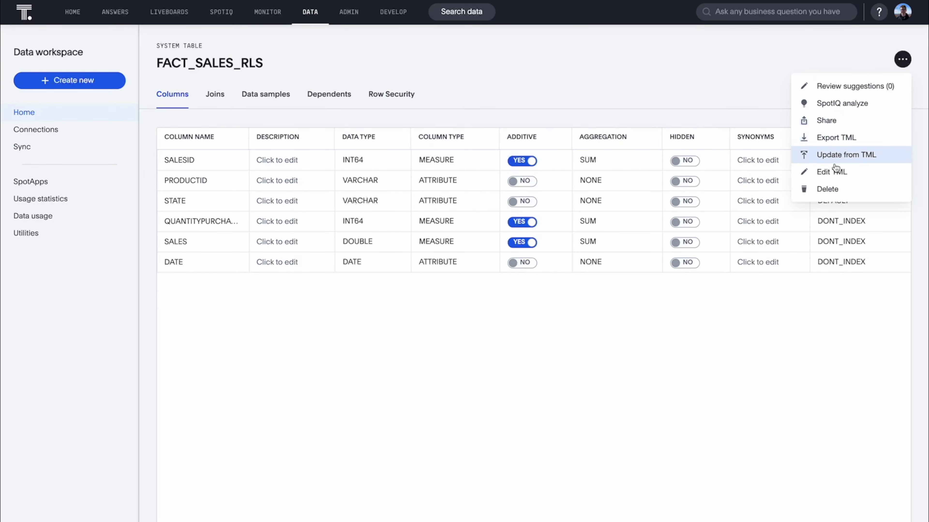
left_click(832, 172)
scroll(544, 323, "down", 7)
left_click(154, 479)
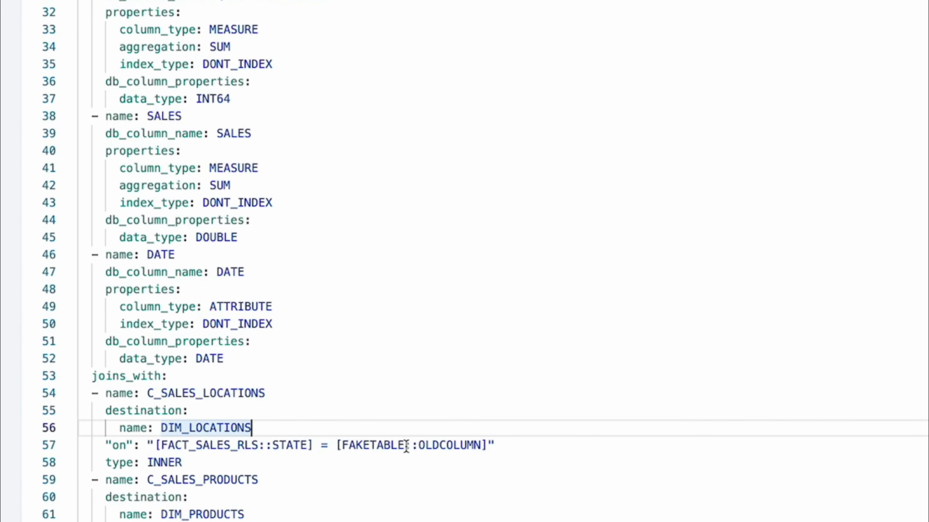
left_click_drag(406, 446, 367, 447)
type("DIM_LOCATIONS")
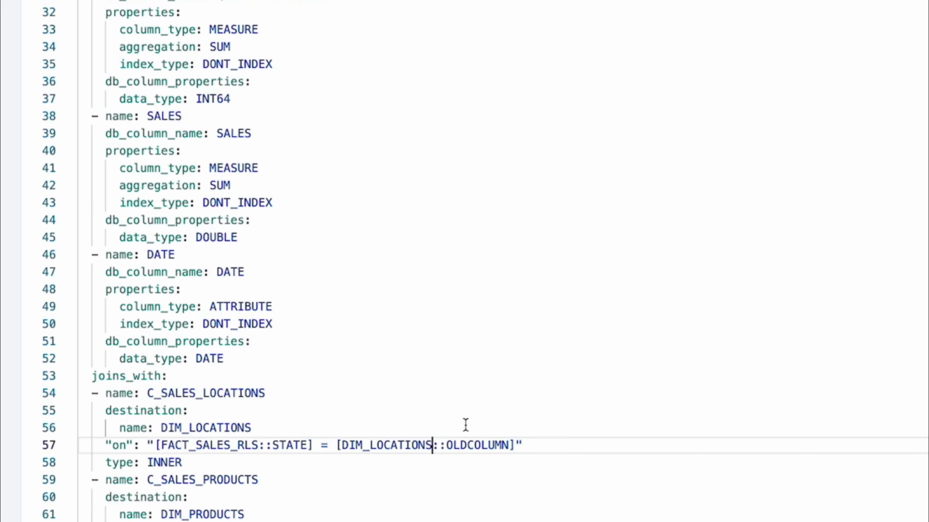
double_click(449, 442)
type("STATEABBREVIATION")
left_click(562, 375)
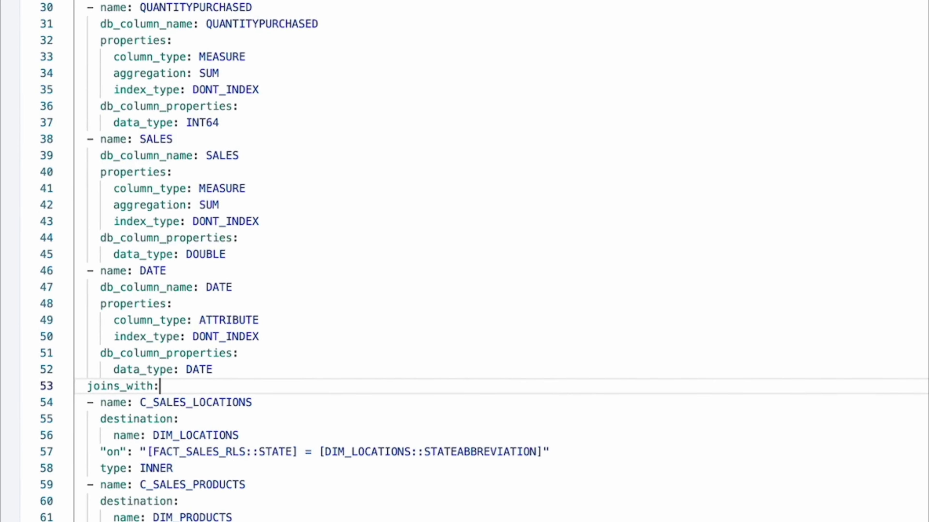
Publish the TML changes and check the DIM_LOCATIONS join in the Joins view.
left_click(884, 96)
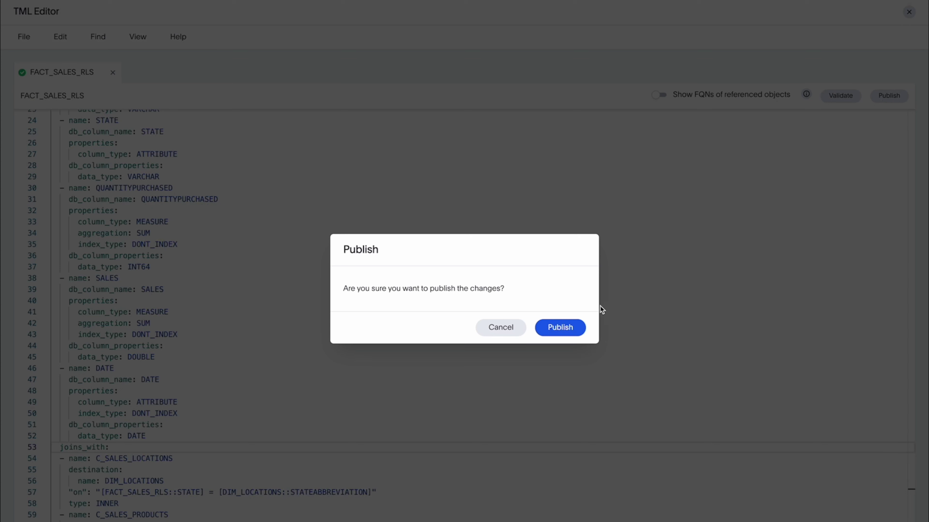
left_click(568, 328)
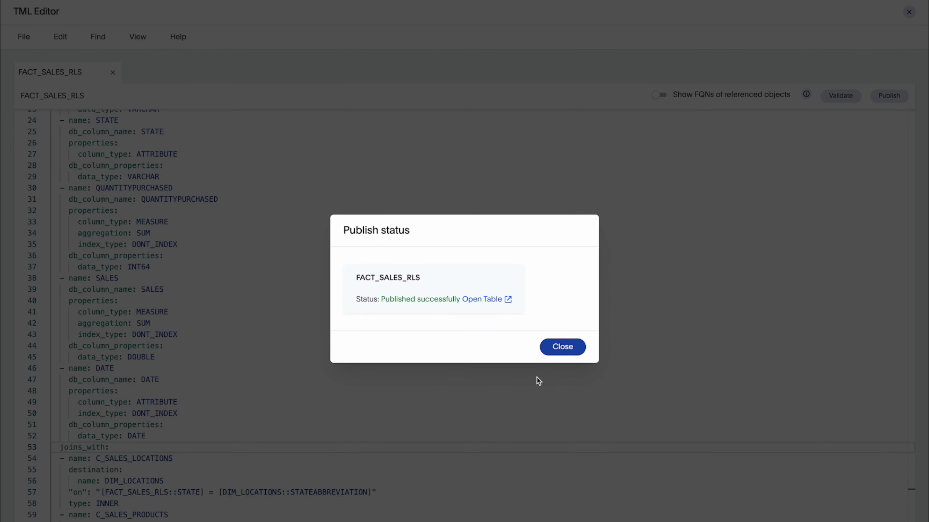
left_click(503, 299)
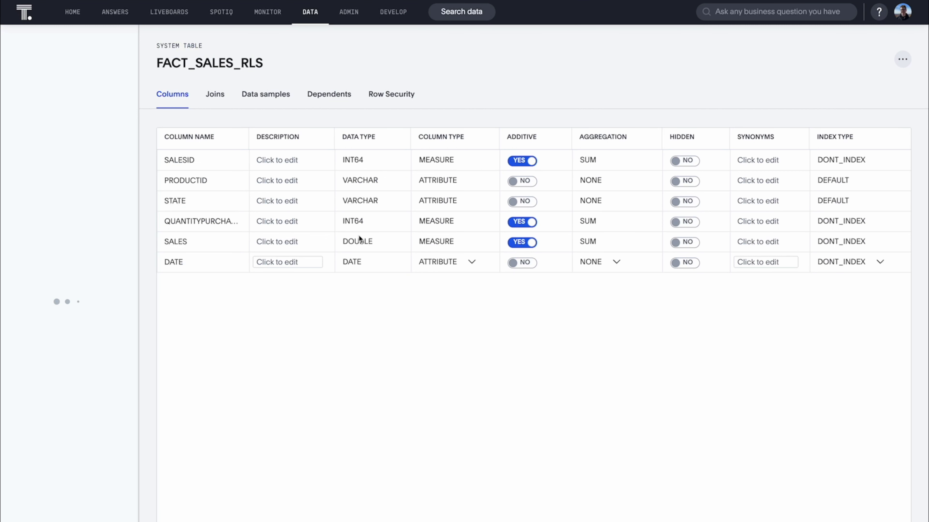
left_click(216, 101)
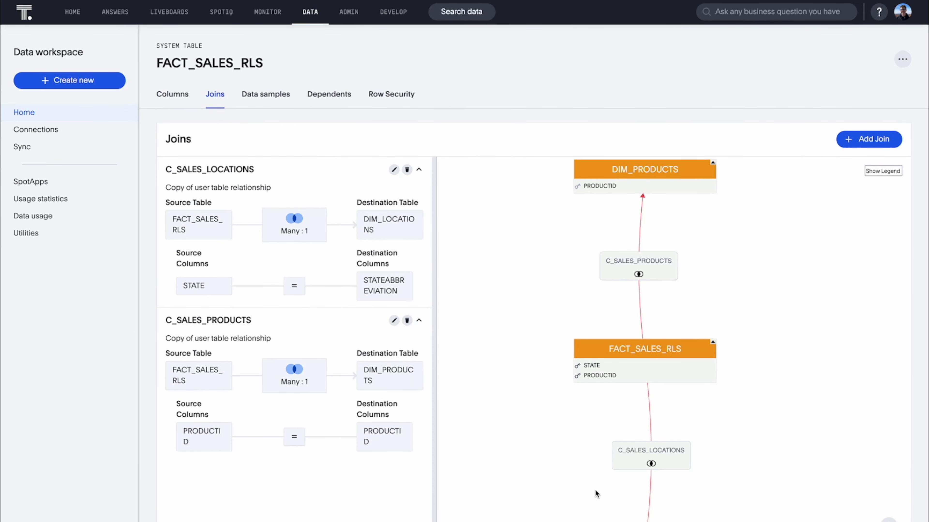
left_click(601, 484)
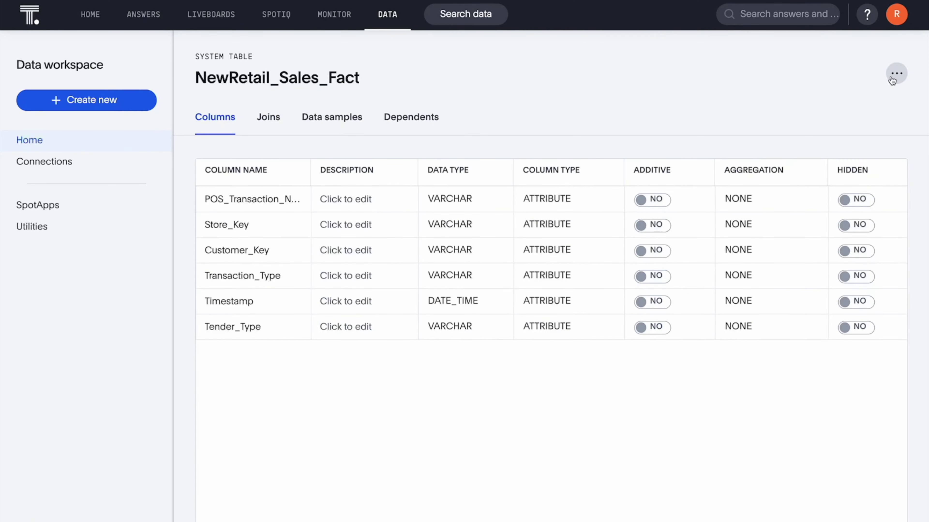
Delete the Tender_Type block from the NewRetail_Sales_Fact TML, publish, and reopen the table.
left_click(892, 81)
left_click(810, 212)
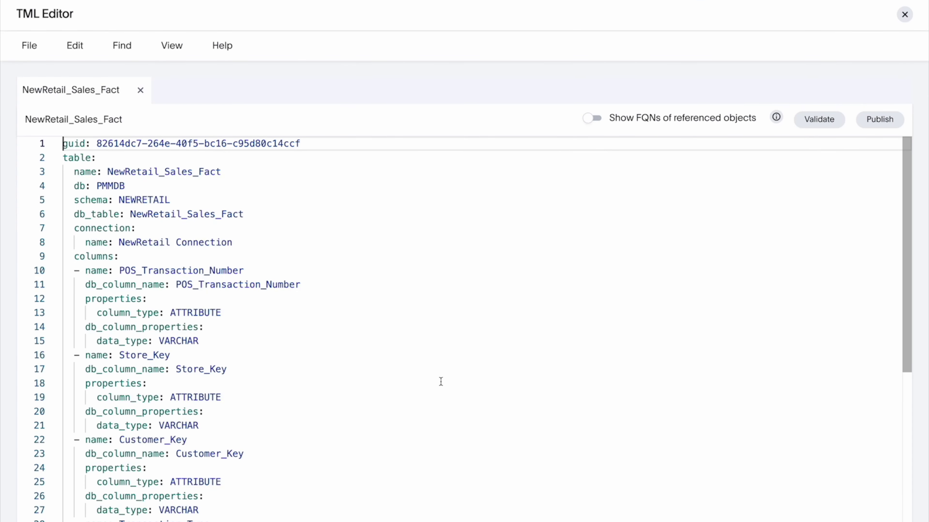
scroll(440, 382, "down", 5)
left_click_drag(73, 444, 215, 508)
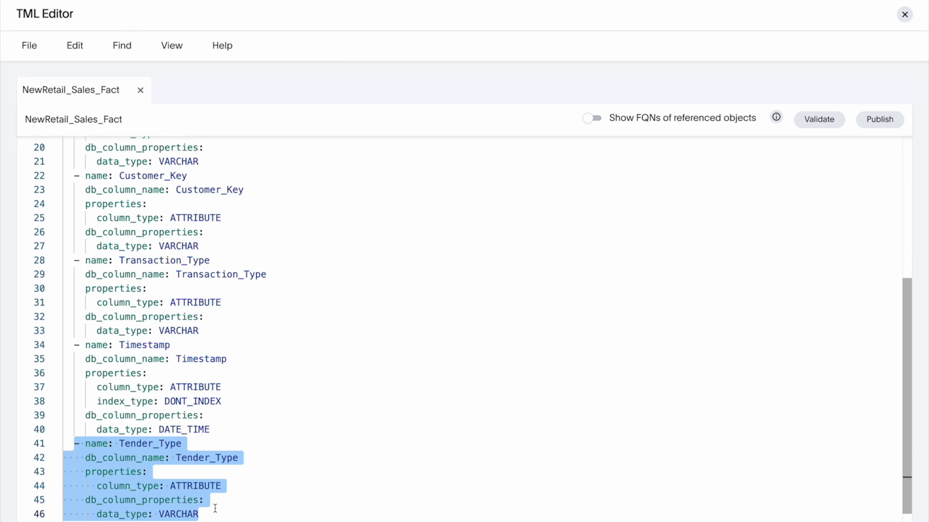
key("BackSpace")
key("BackSpace")
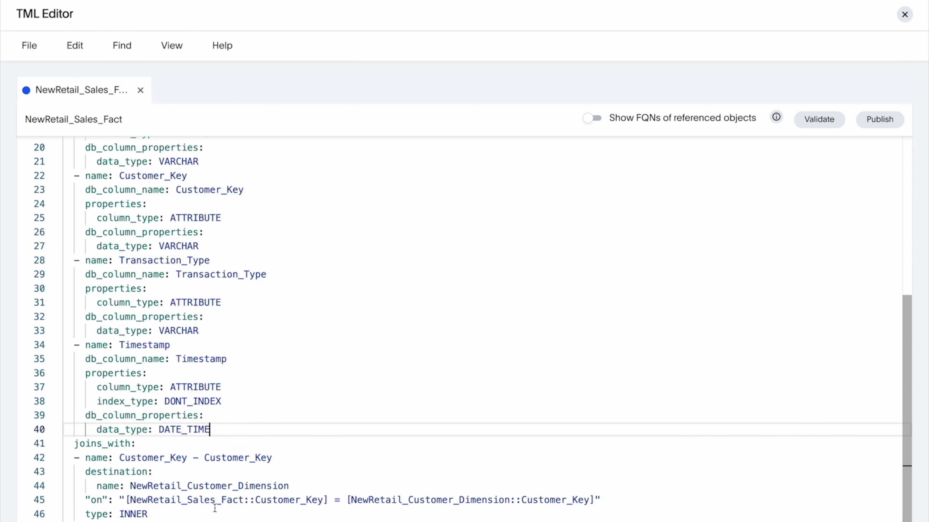
left_click(876, 119)
left_click(576, 337)
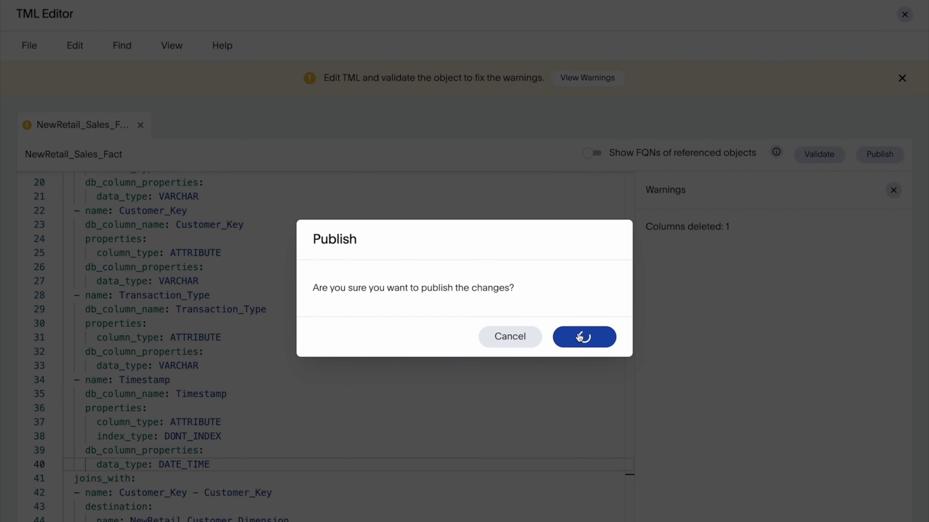
left_click(488, 305)
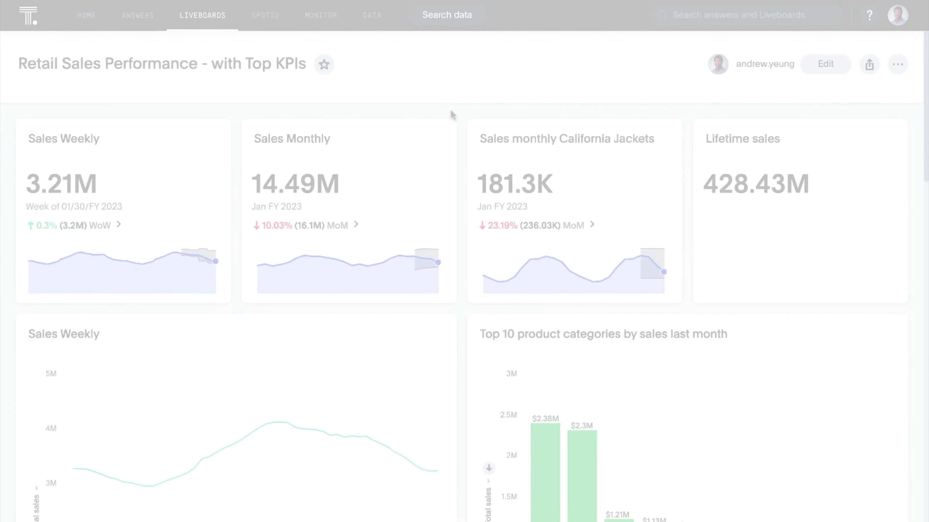
Review the Alert on Sales Monthly in Manage alerts, discarding any edits.
left_click(436, 137)
left_click(409, 371)
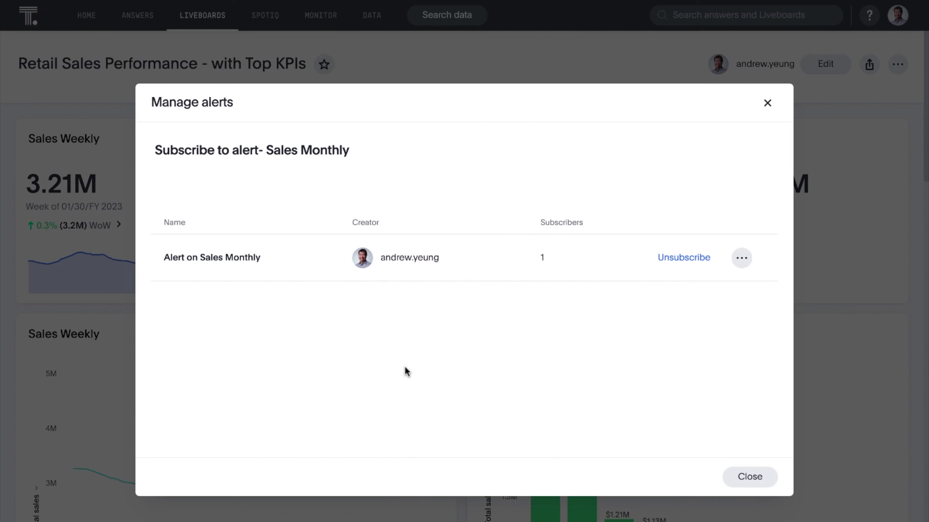
left_click(740, 258)
left_click(729, 283)
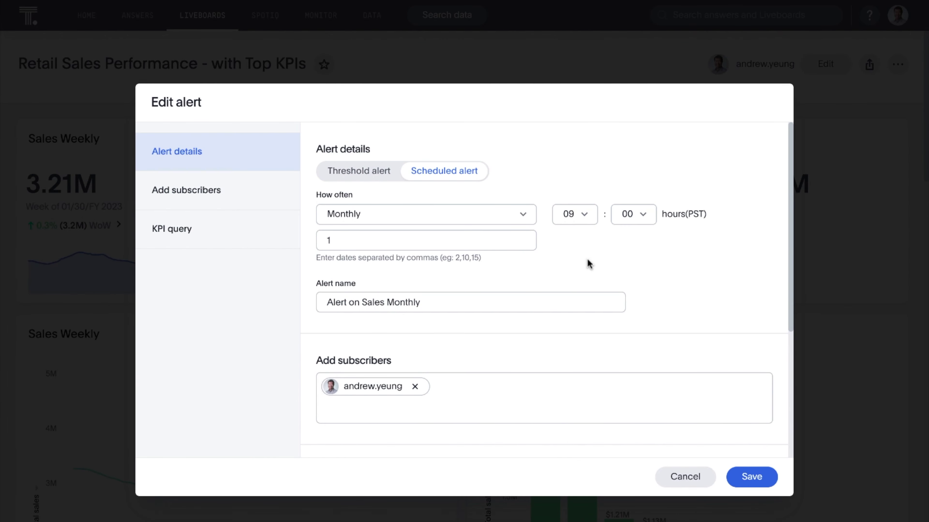
left_click(682, 478)
left_click(745, 477)
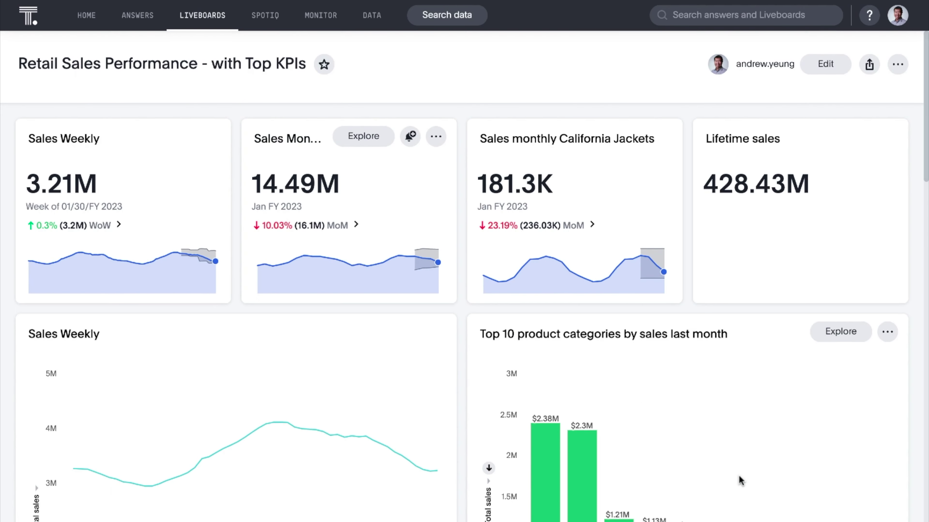
Export the liveboard's TML with Liveboard & associated objects selected.
left_click(897, 64)
left_click(810, 264)
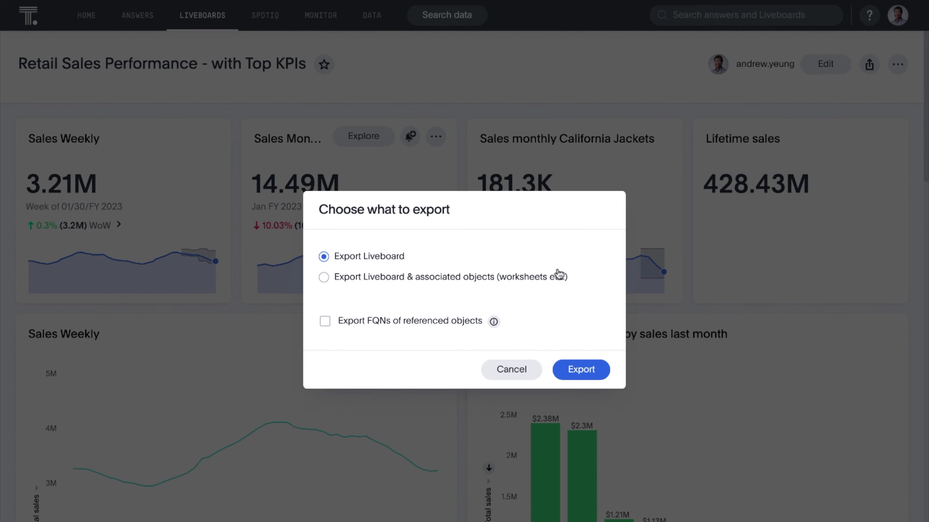
left_click(423, 278)
left_click(575, 370)
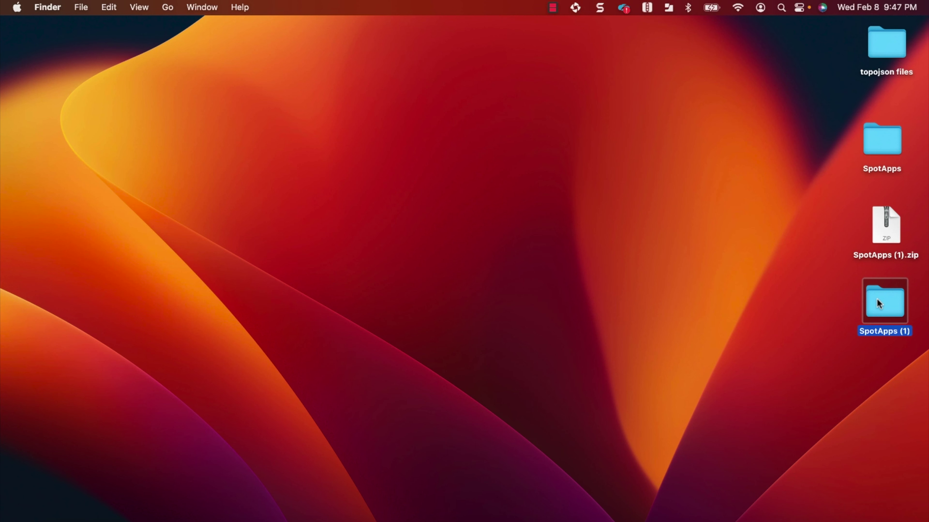
Open the exported SpotApps (1) folder and view Alerts.tml in TextEdit.
double_click(876, 298)
double_click(366, 136)
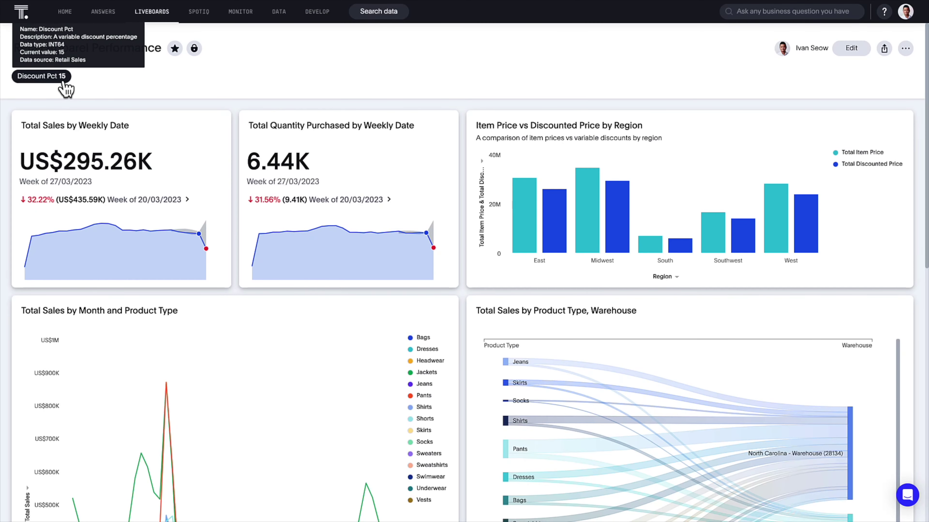
Change the Discount Pct parameter to 20 and apply it to the Liveboard.
left_click(62, 78)
left_click(392, 262)
key("BackSpace")
key("BackSpace")
type("20")
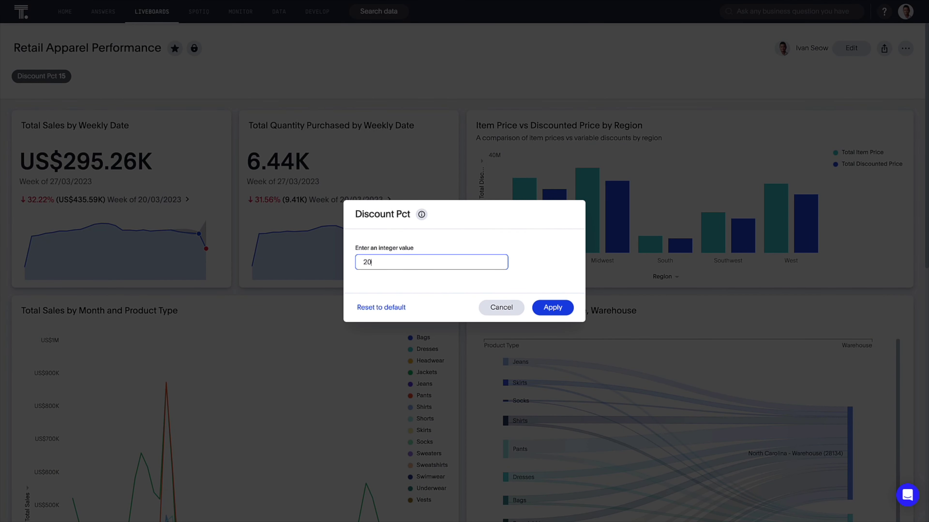
left_click(546, 310)
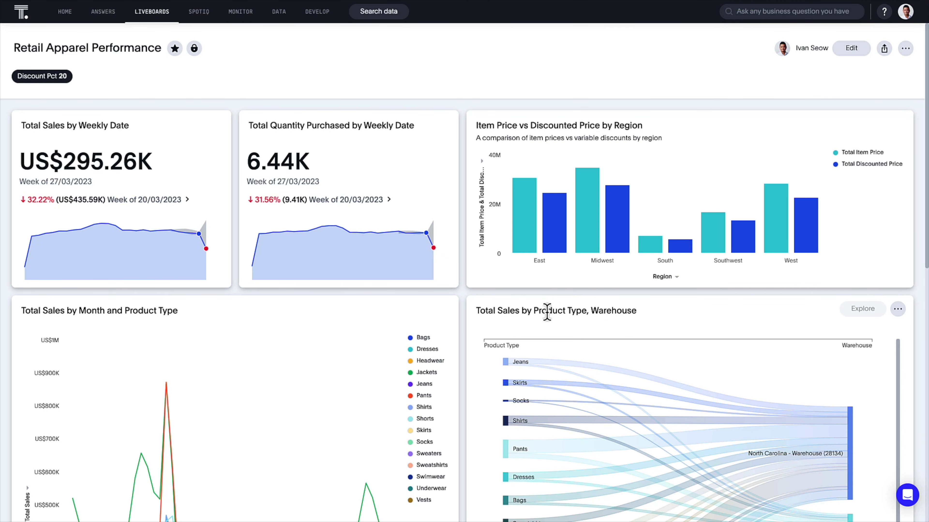
Set Discount Pct to 35 by appending param1=Discount Pct&paramVal1=35 to the Liveboard URL.
mouse_move(551, 252)
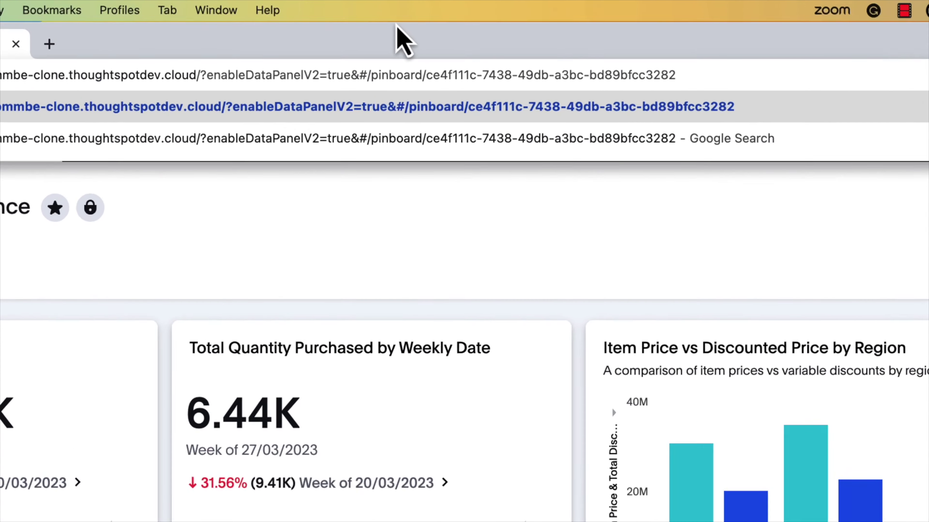
type("param1=Discou")
type("nt Pct&paramVa")
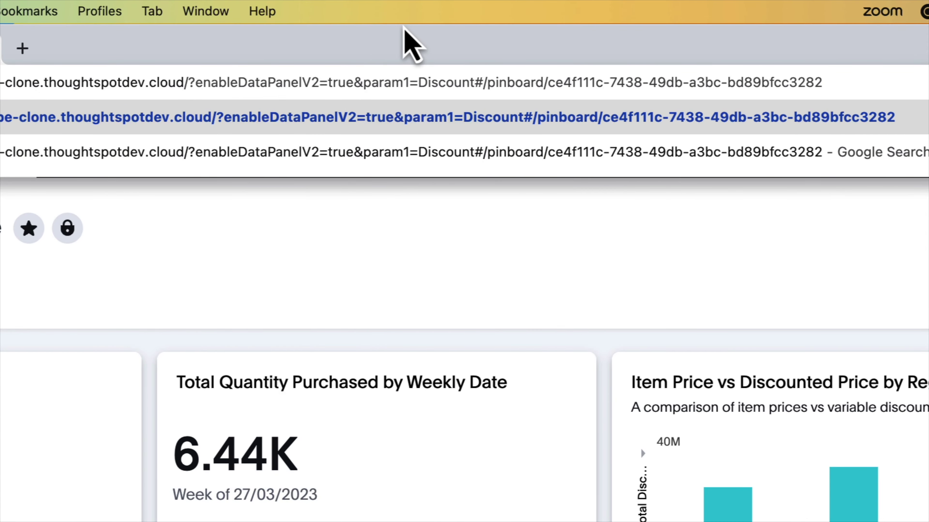
type("l1=35")
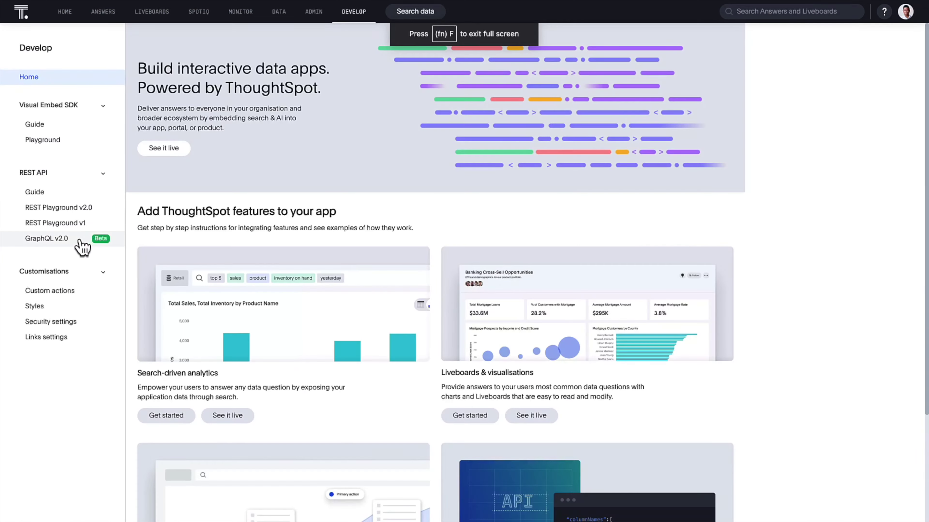
left_click(78, 241)
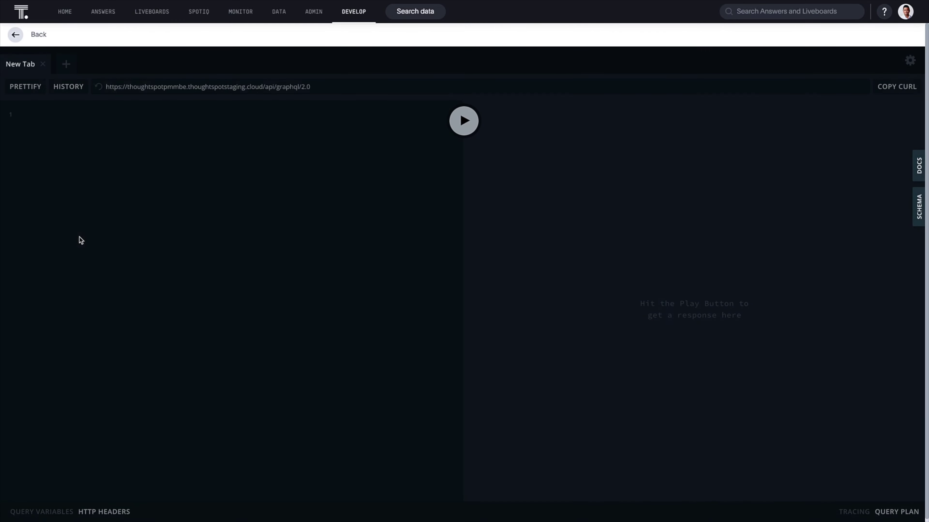
Browse the GraphQL playground's DOCS list and SCHEMA panel.
left_click(918, 172)
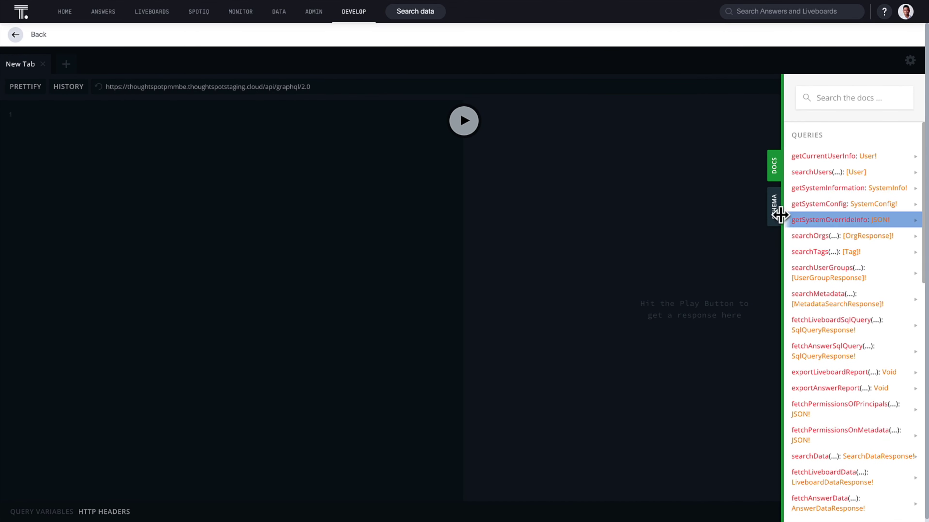
left_click(775, 207)
scroll(850, 261, "down", 4)
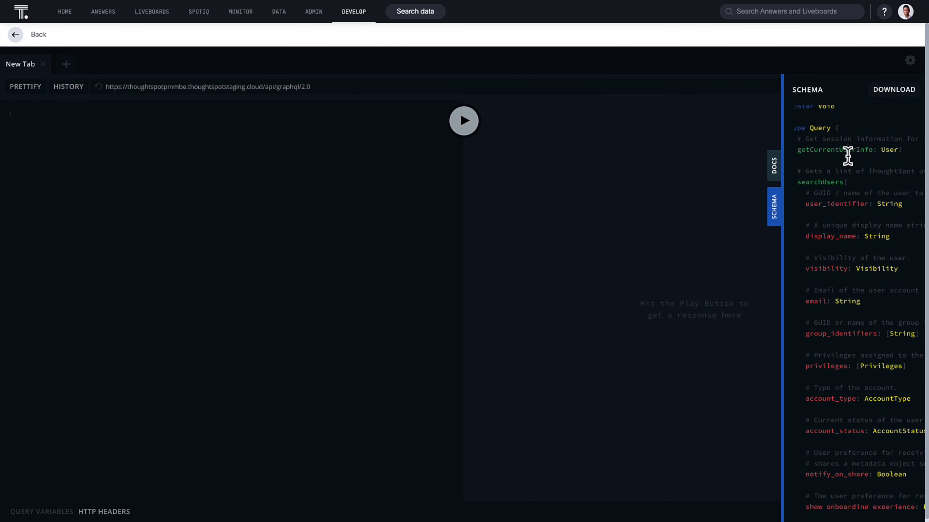
left_click(778, 211)
Write and run a getCurrentUserInfo query requesting id, name, email, privileges and super_user.
left_click(43, 116)
type("query {")
key("Return")
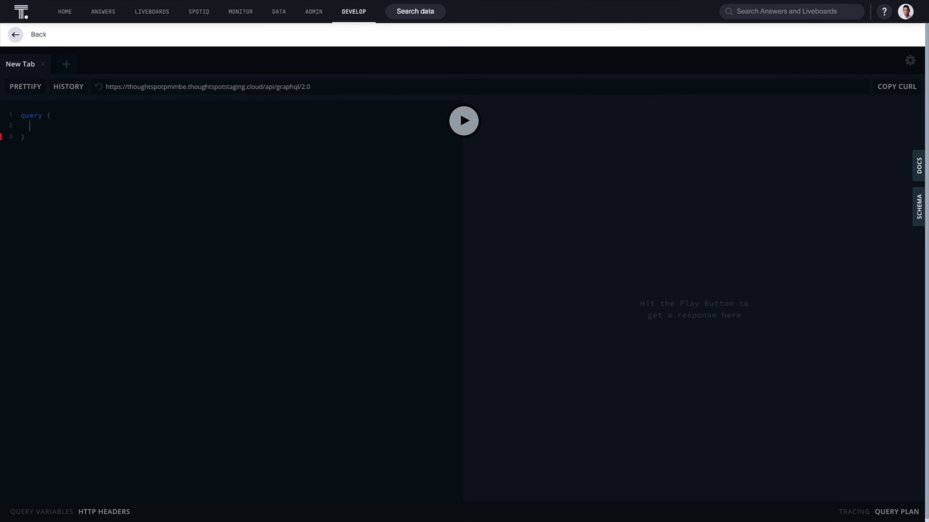
type("get")
left_click(52, 162)
type("email")
key("Return")
type("privileges")
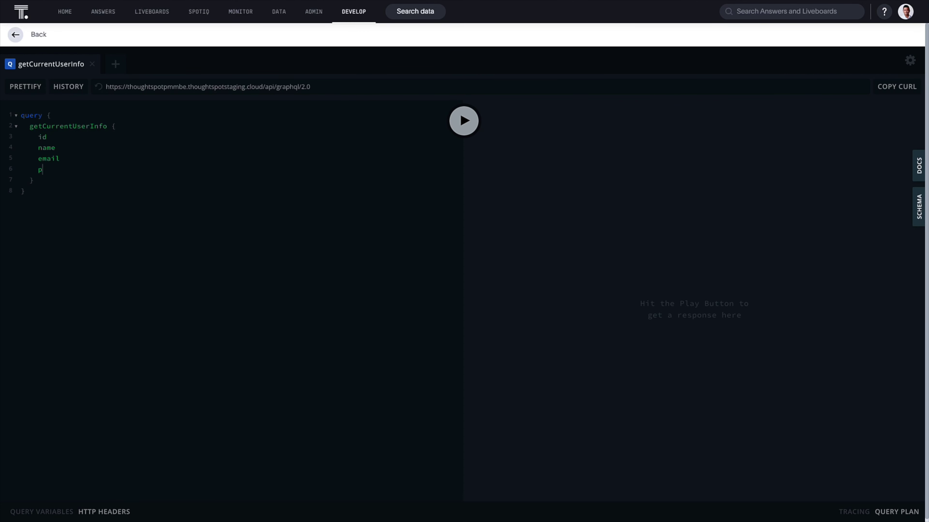
key("Return")
type("super_user")
left_click(463, 121)
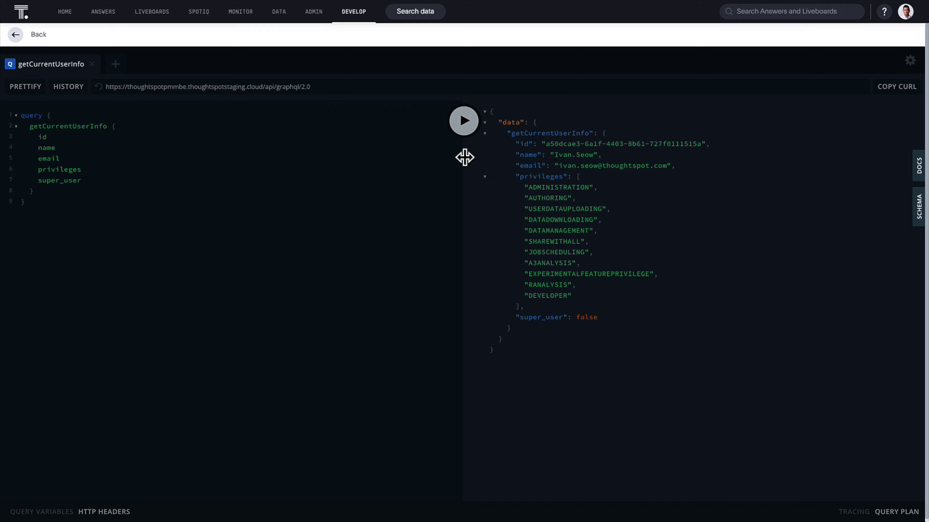